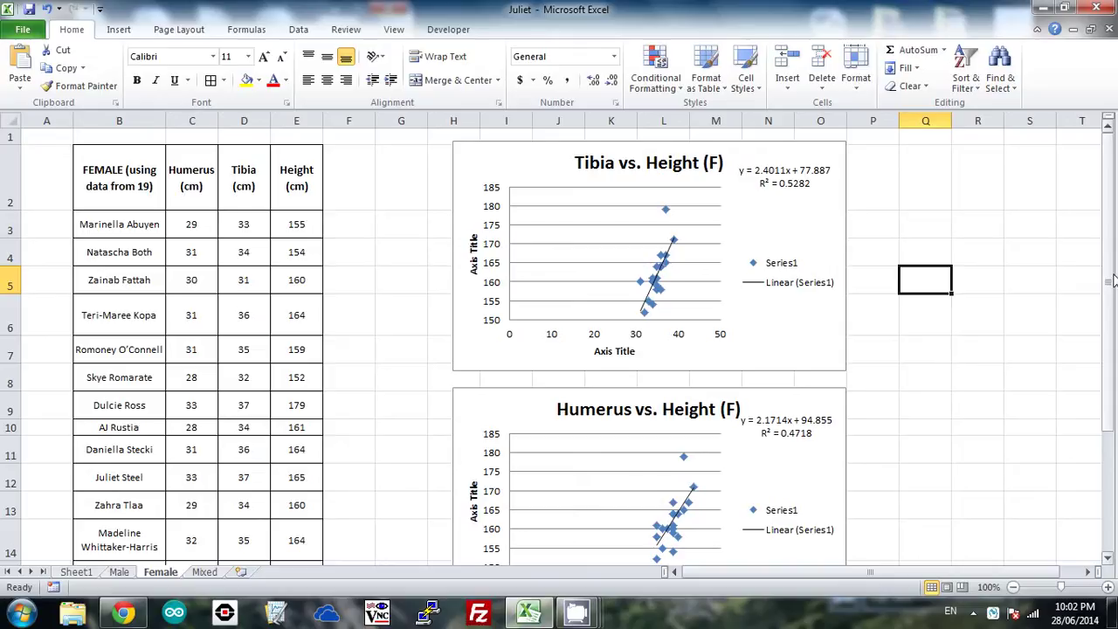
Move the Tibia vs. Height and Humerus vs. Height charts to about columns M to S, away from the data table.
{"action": "left_click", "coordinate": [1112, 279]}
{"action": "left_click", "coordinate": [798, 211]}
{"action": "left_click_drag", "start_coordinate": [833, 206], "coordinate": [1068, 203]}
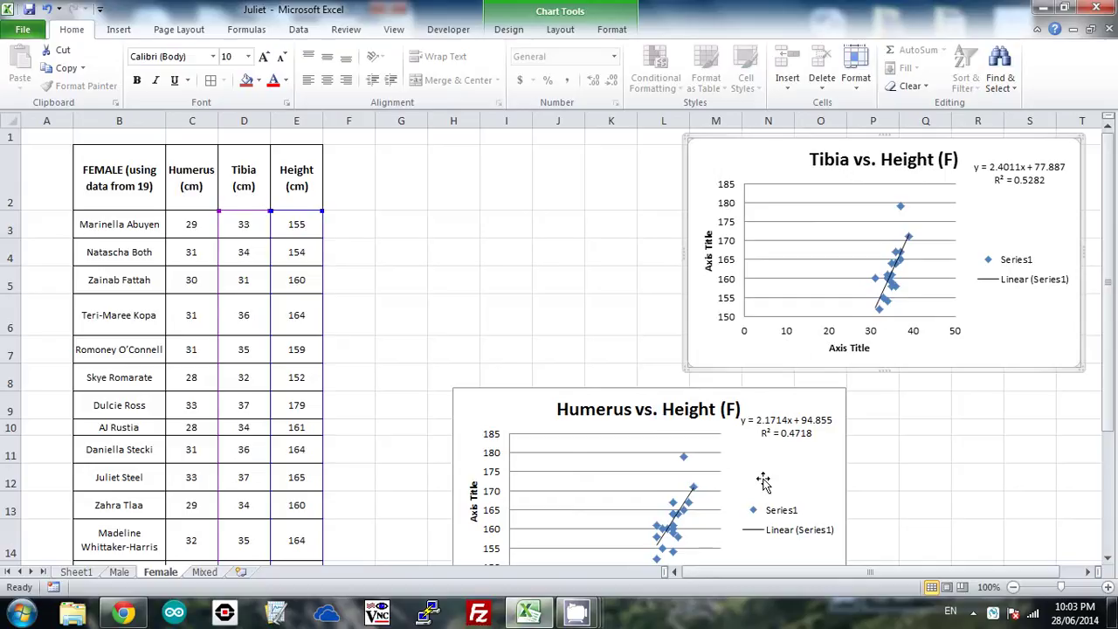
{"action": "left_click_drag", "start_coordinate": [765, 479], "coordinate": [997, 476]}
{"action": "left_click", "coordinate": [640, 301]}
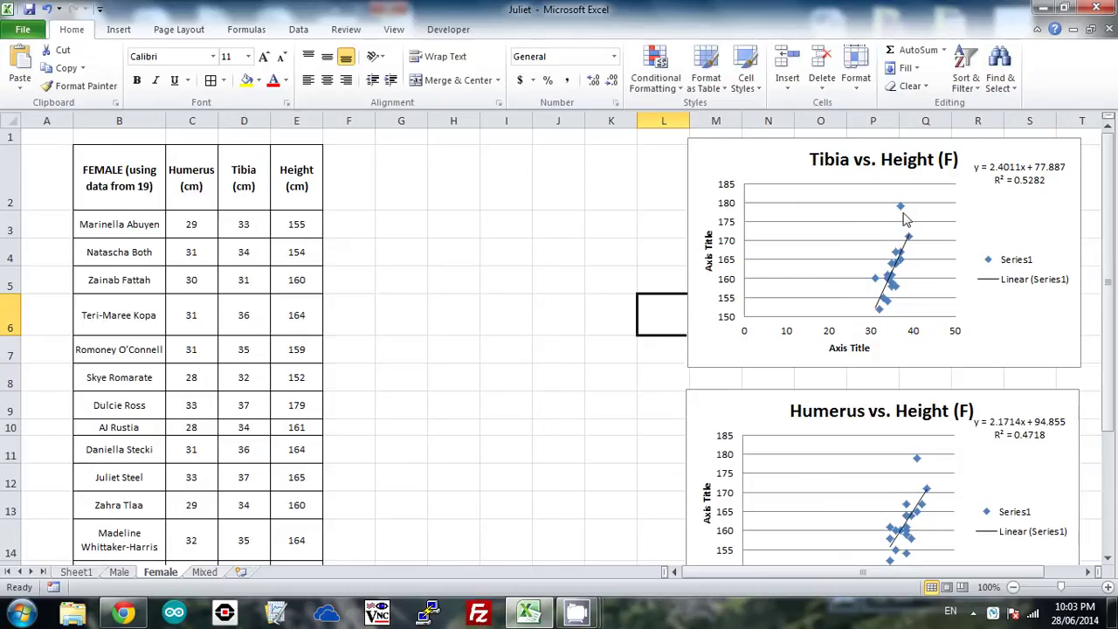
{"action": "mouse_move", "coordinate": [902, 208]}
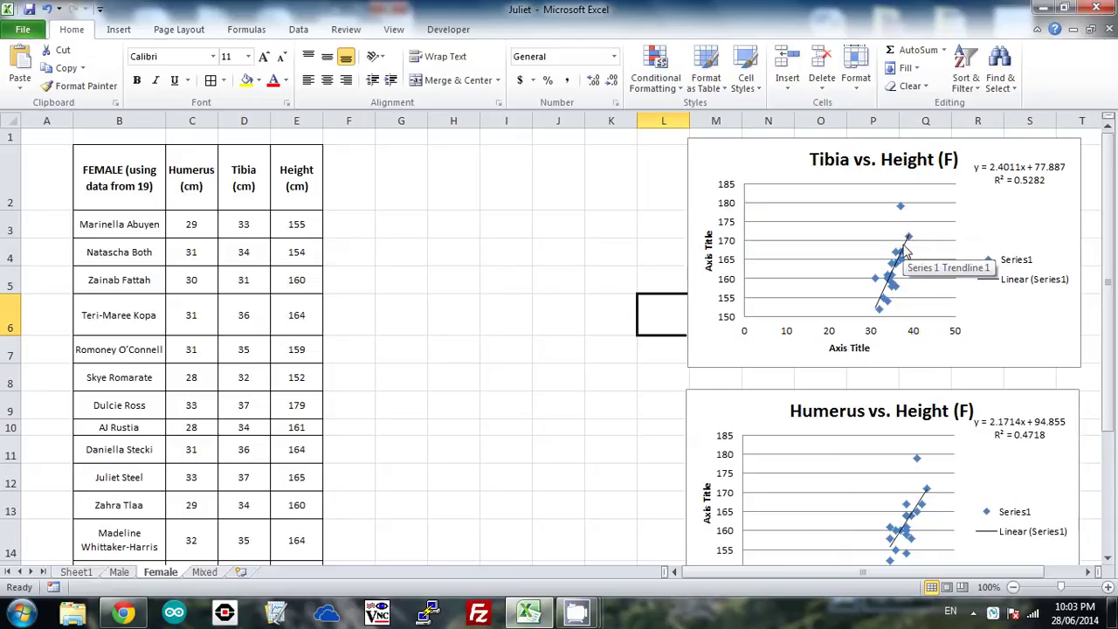
{"action": "mouse_move", "coordinate": [904, 238]}
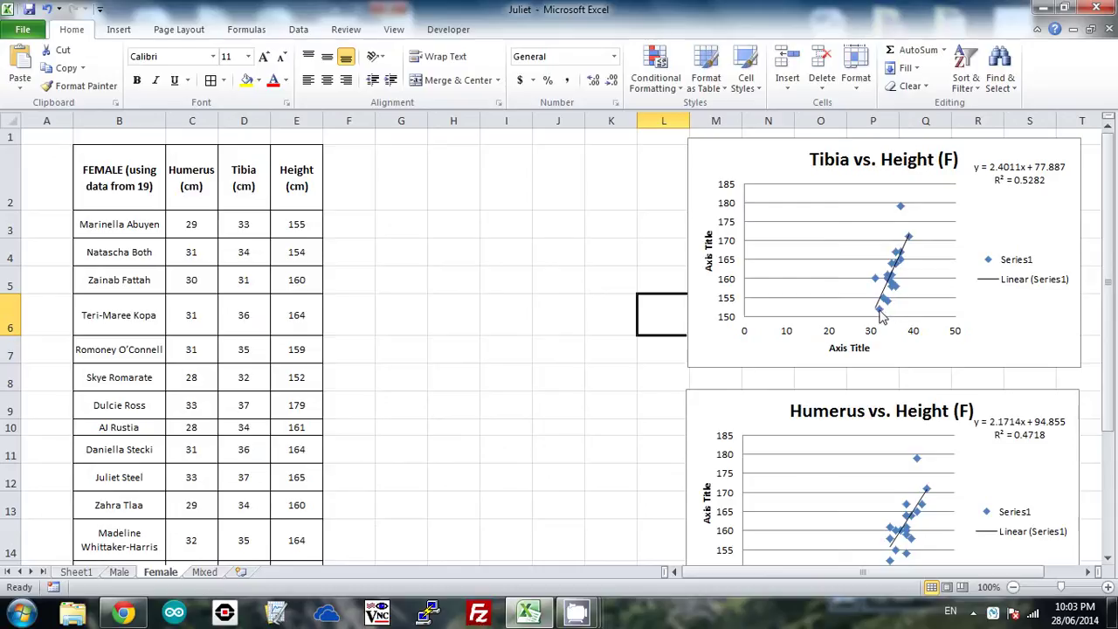
Add the header "Pred Height" in cell F2, beside the Height (cm) column.
{"action": "mouse_move", "coordinate": [889, 307]}
{"action": "left_click", "coordinate": [356, 204]}
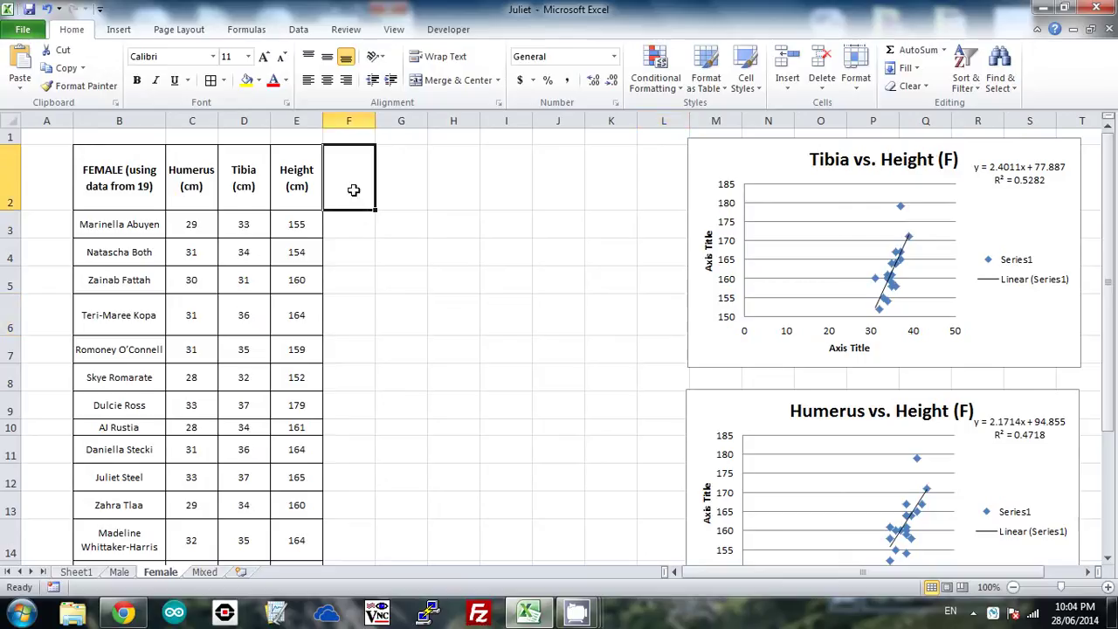
{"action": "type", "text": "Pe"}
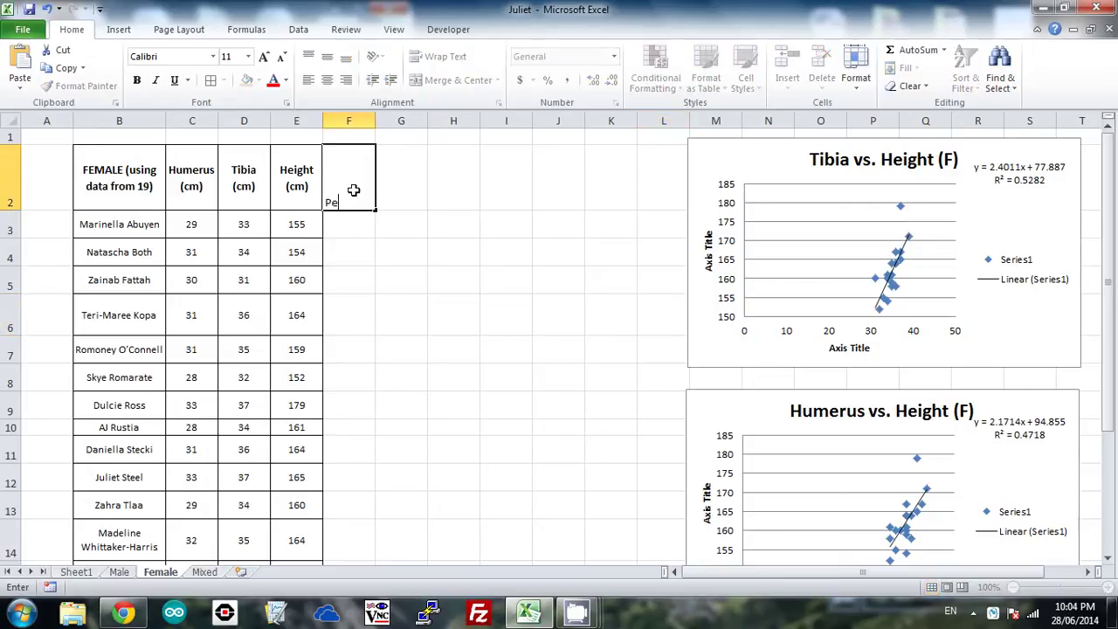
{"action": "key", "text": "BackSpace"}
{"action": "type", "text": "red Heih"}
{"action": "key", "text": "BackSpace"}
{"action": "type", "text": "ght"}
{"action": "key", "text": "Up"}
{"action": "left_click", "coordinate": [365, 171]}
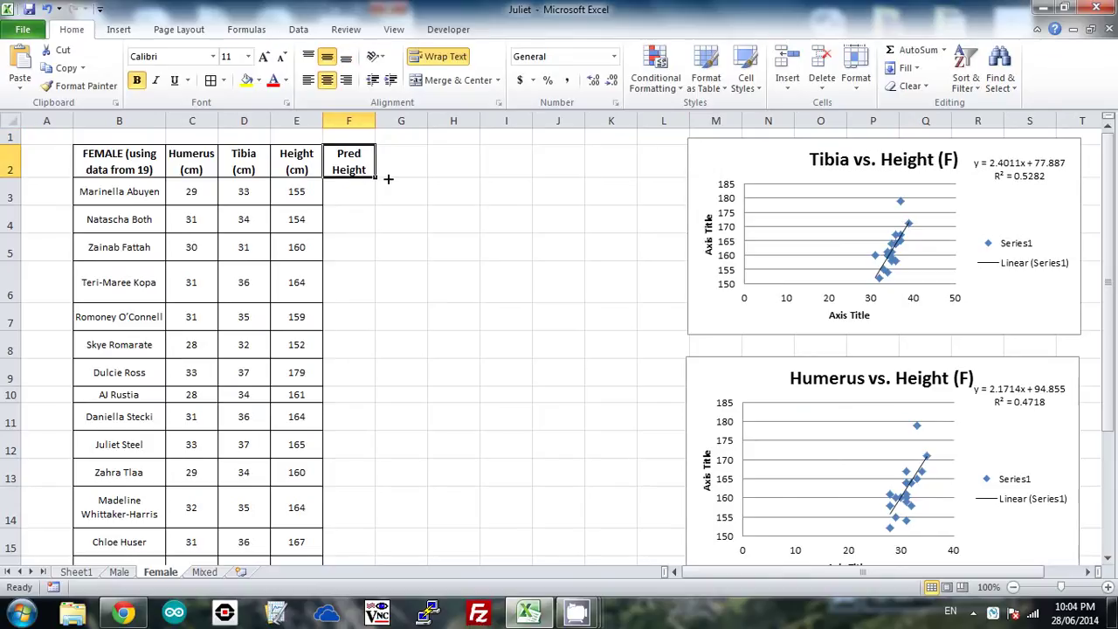
Enter =2.4011*C3+77.887 in F3 and fill the formula down the Pred Height column to the last data row.
{"action": "left_click", "coordinate": [355, 192]}
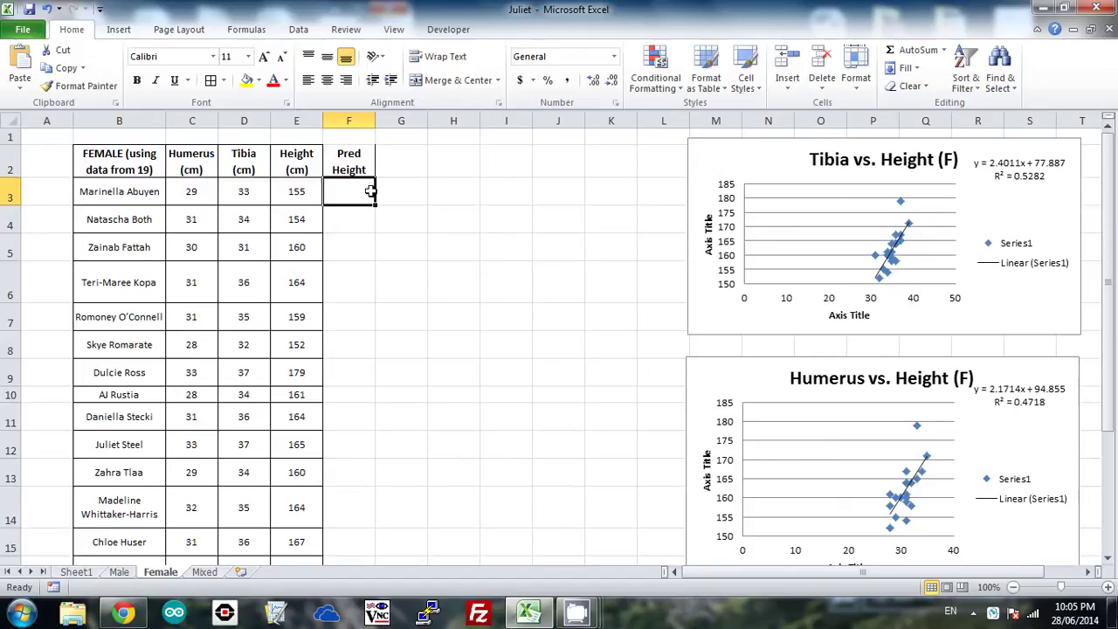
{"action": "type", "text": "="}
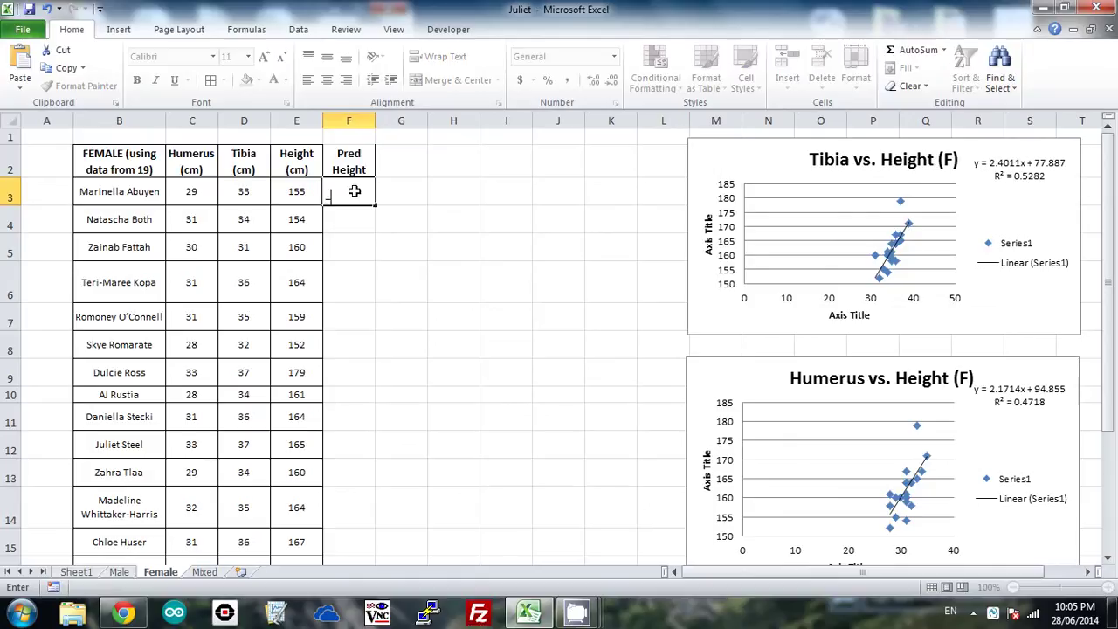
{"action": "type", "text": "2.4011*"}
{"action": "left_click", "coordinate": [190, 191]}
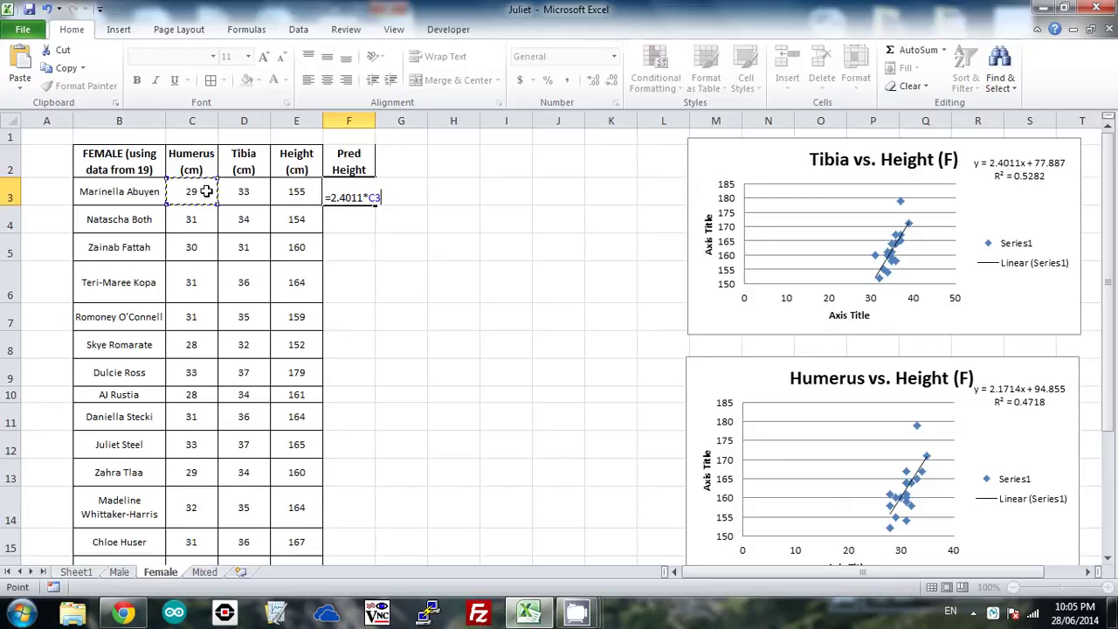
{"action": "type", "text": "+77"}
{"action": "type", "text": "887"}
{"action": "key", "text": "Return"}
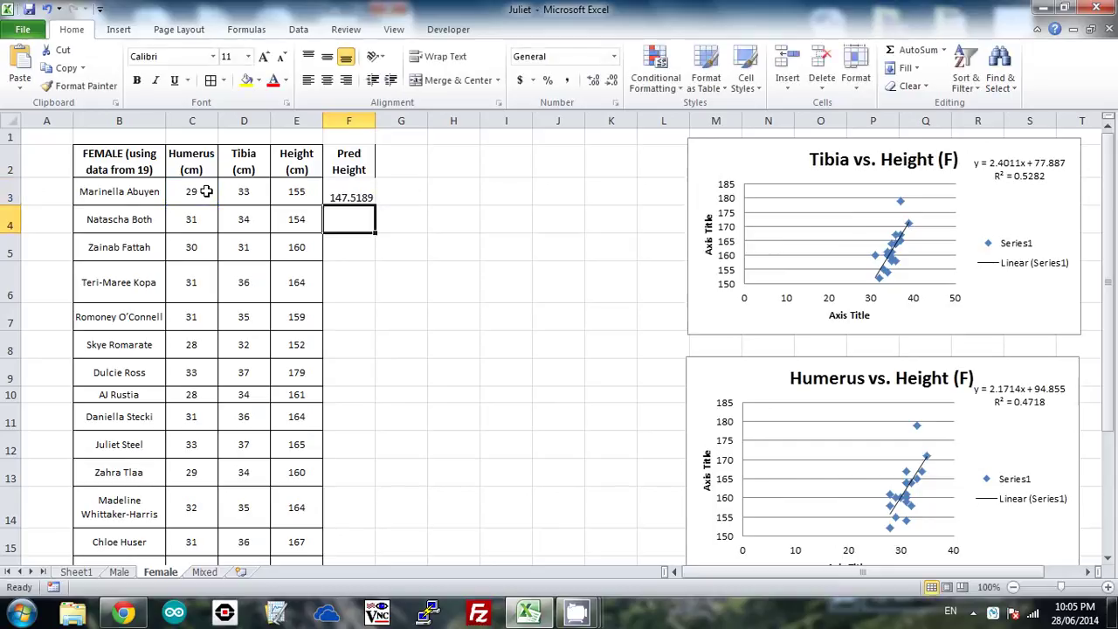
{"action": "left_click", "coordinate": [341, 189]}
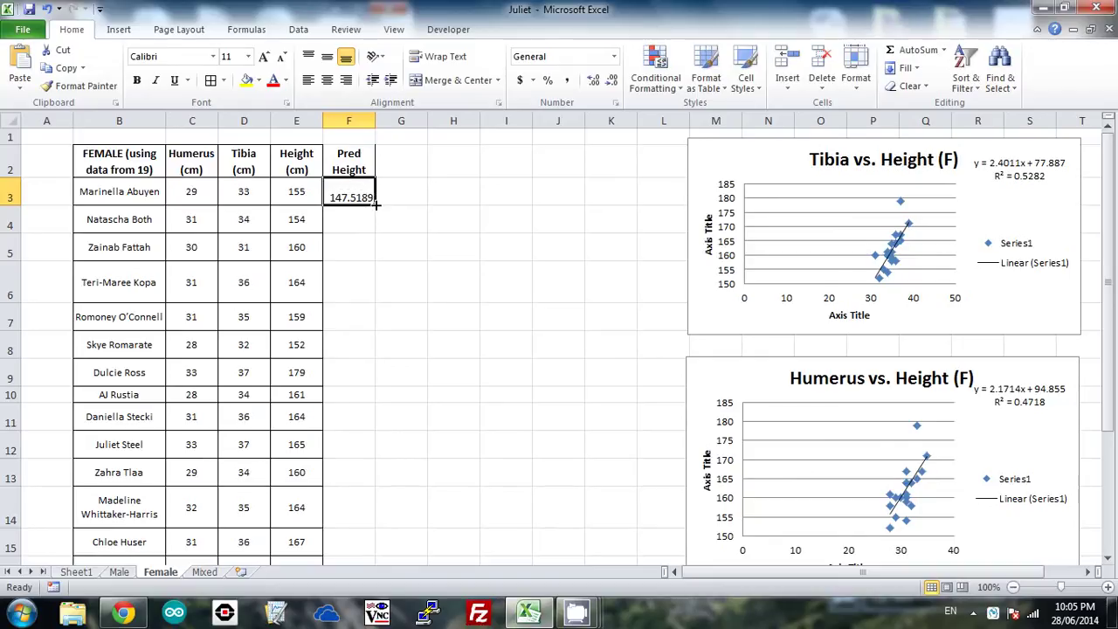
{"action": "double_click", "coordinate": [376, 202]}
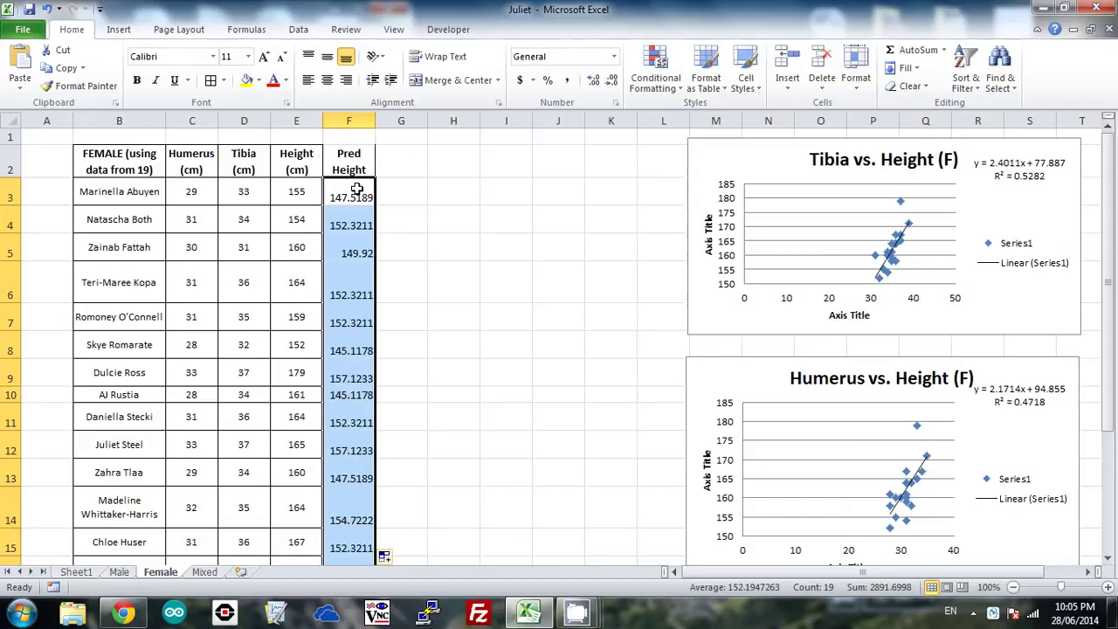
Format the Pred Height values as Number with 0 decimal places.
{"action": "right_click", "coordinate": [358, 190]}
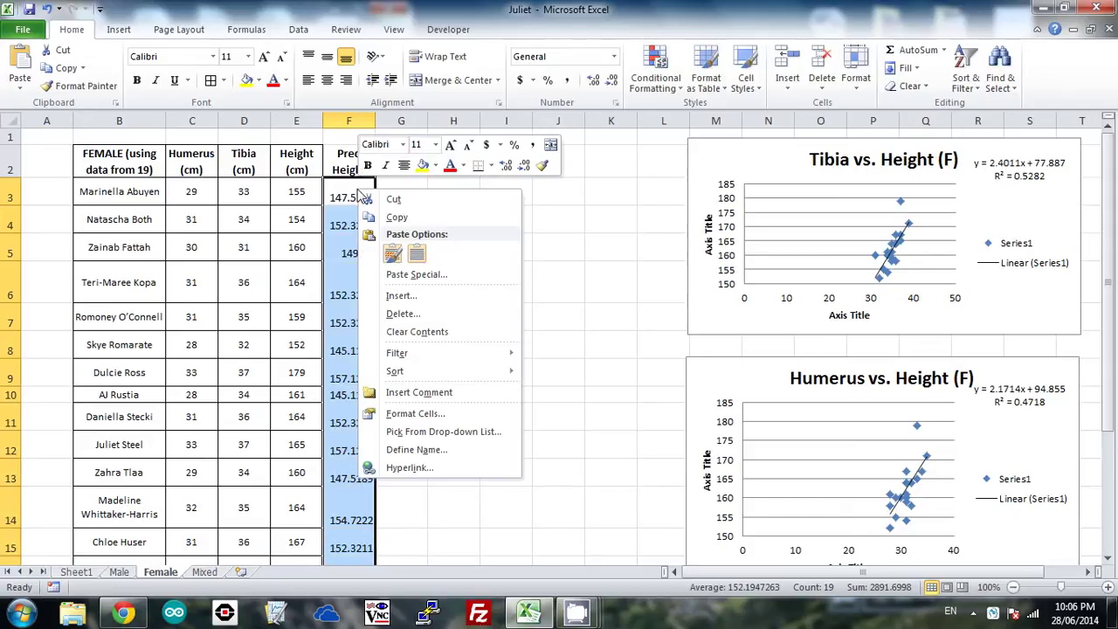
{"action": "left_click", "coordinate": [423, 413]}
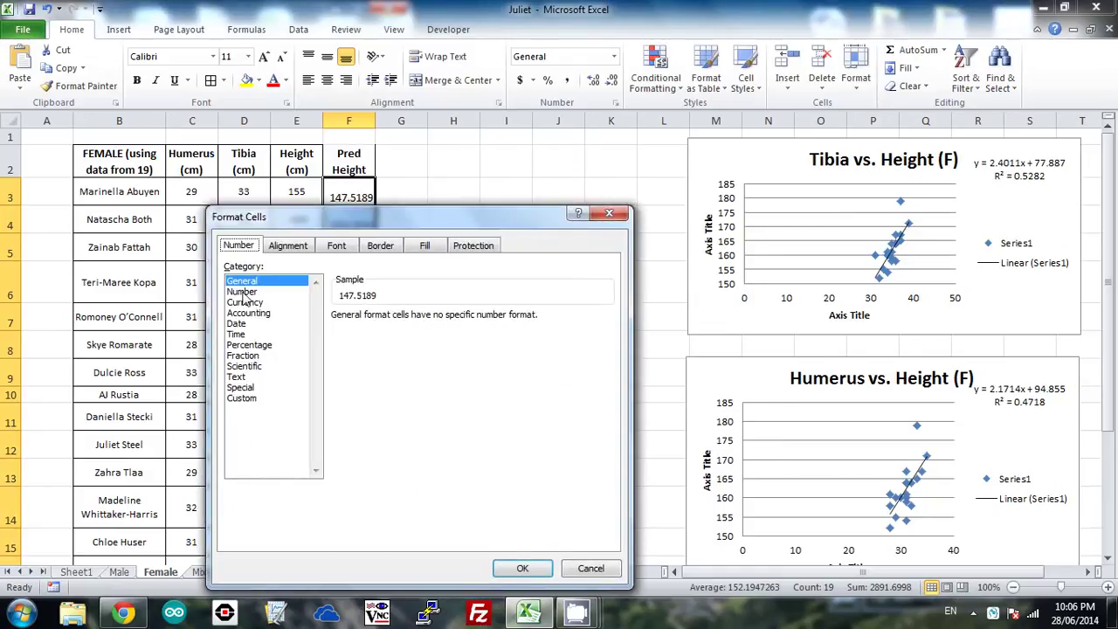
{"action": "left_click", "coordinate": [241, 291]}
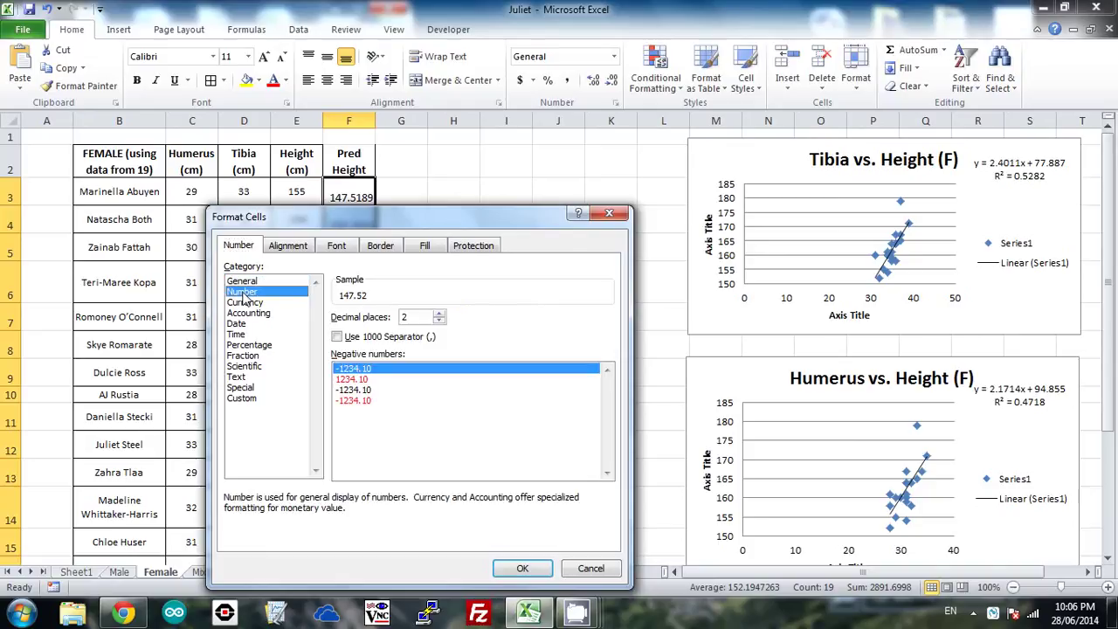
{"action": "left_click", "coordinate": [439, 320]}
{"action": "left_click", "coordinate": [440, 321]}
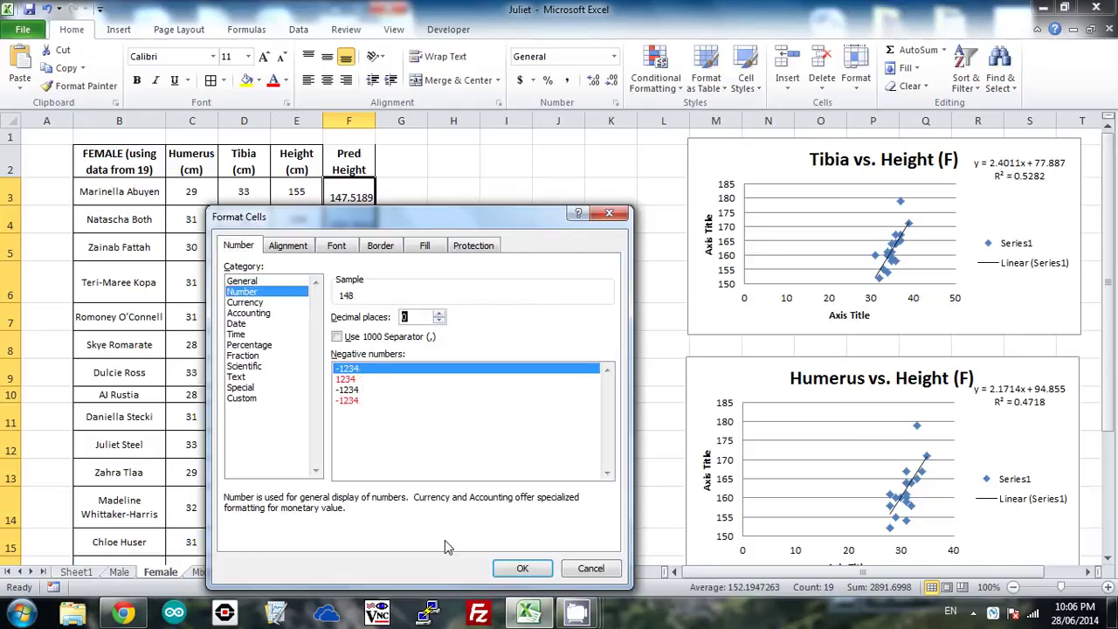
{"action": "left_click", "coordinate": [521, 570]}
{"action": "left_click", "coordinate": [476, 284]}
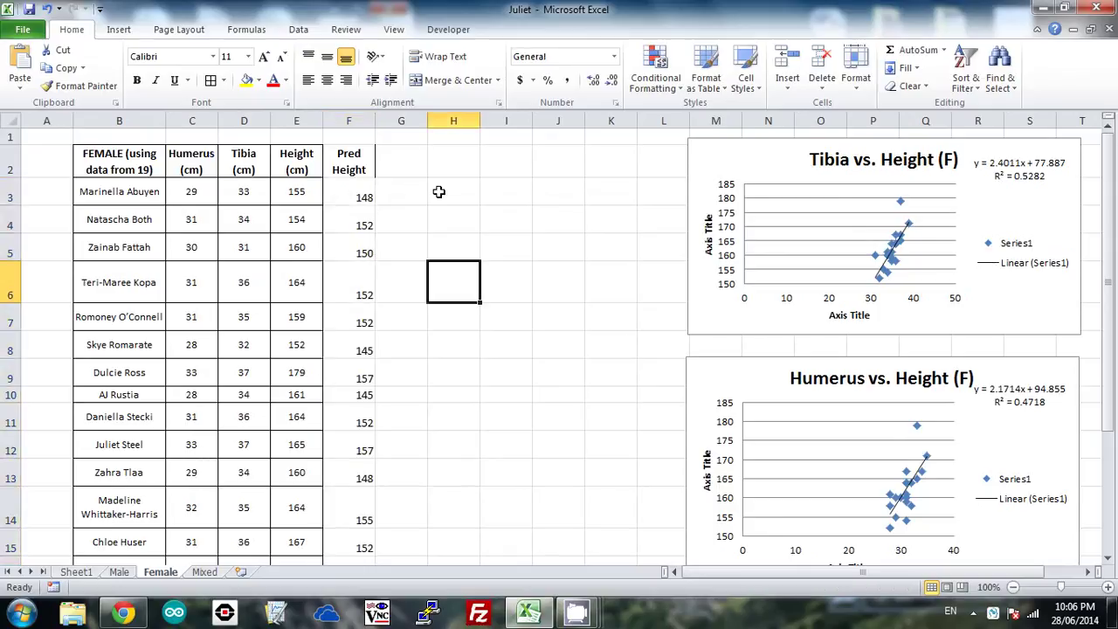
Add the header "Residual" in cell G2, beside Pred Height.
{"action": "left_click", "coordinate": [401, 165]}
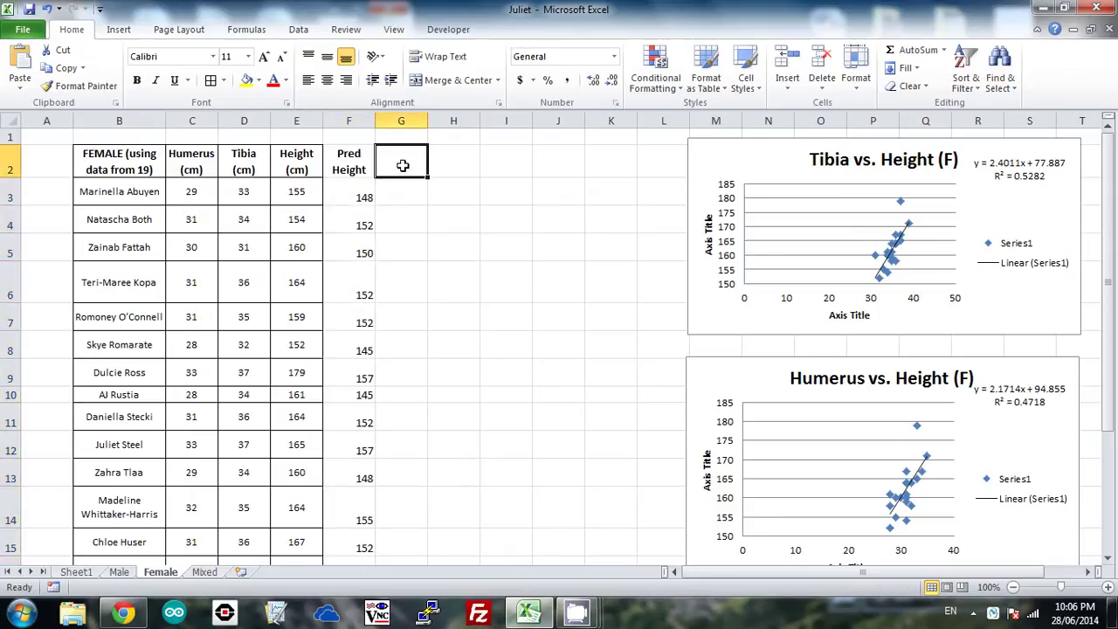
{"action": "type", "text": "Resi"}
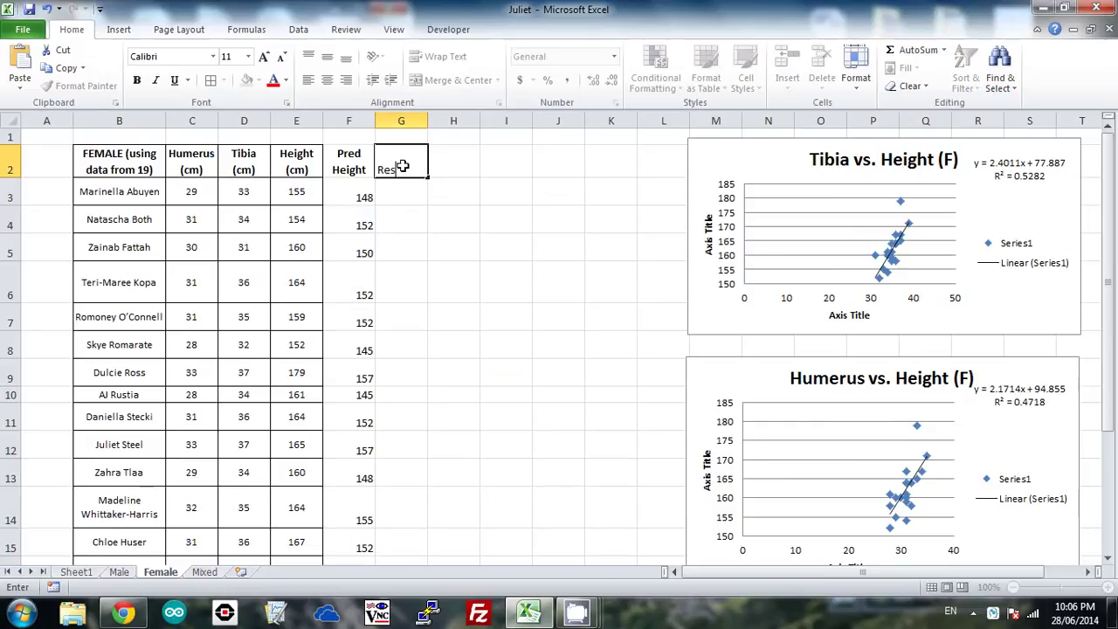
{"action": "type", "text": "dual"}
{"action": "left_click", "coordinate": [442, 222]}
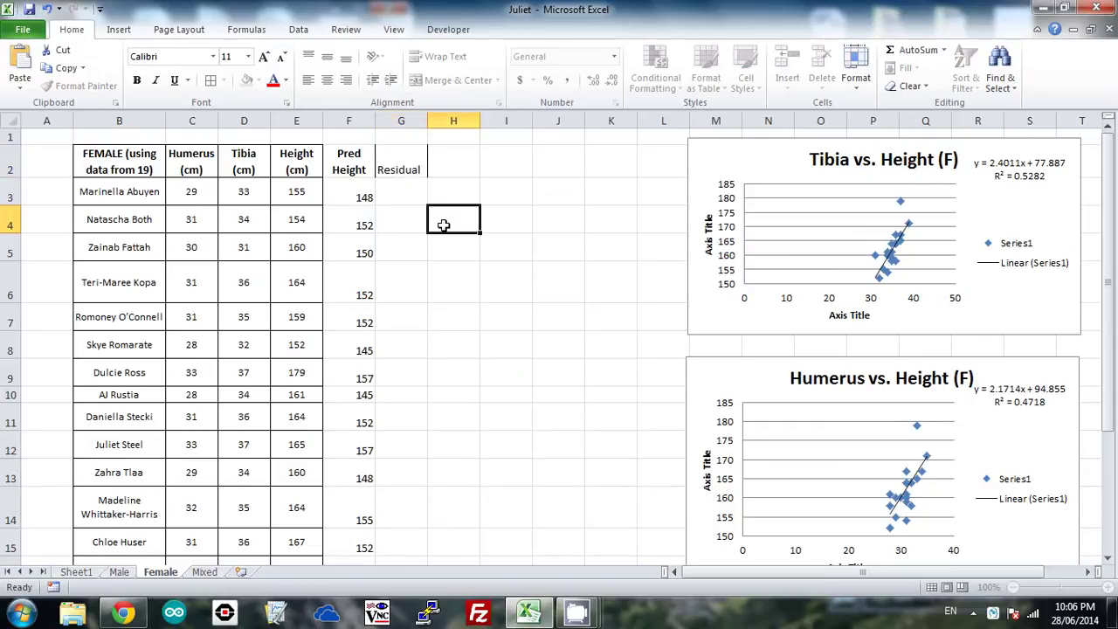
Enter =E3-F3 in G3 to subtract predicted from actual height, and fill it down the Residual column.
{"action": "left_click", "coordinate": [406, 192]}
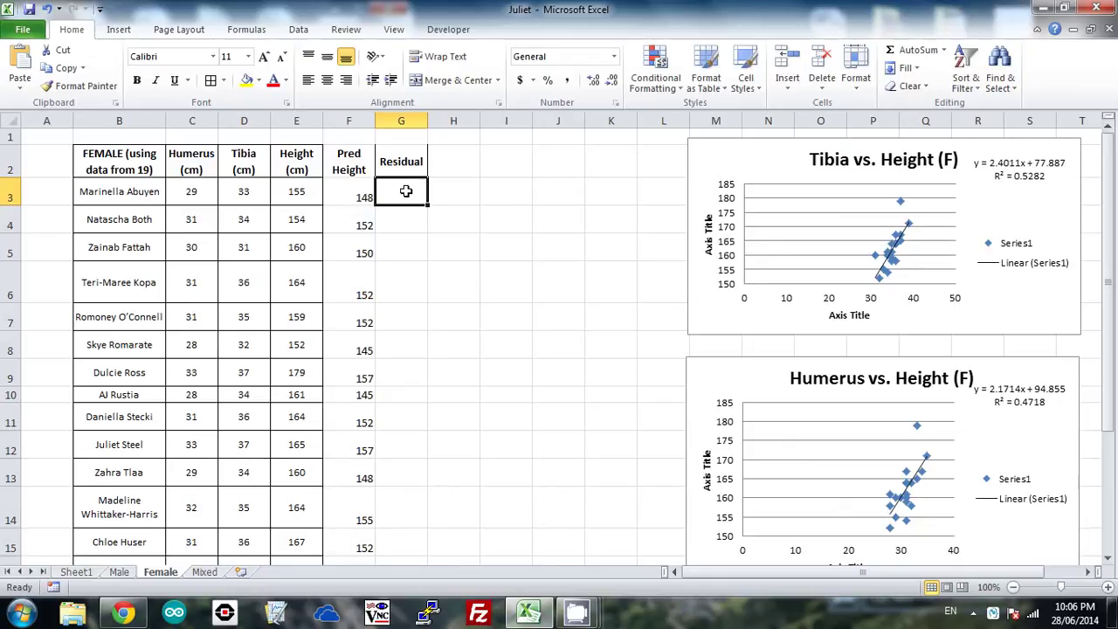
{"action": "left_click", "coordinate": [283, 194]}
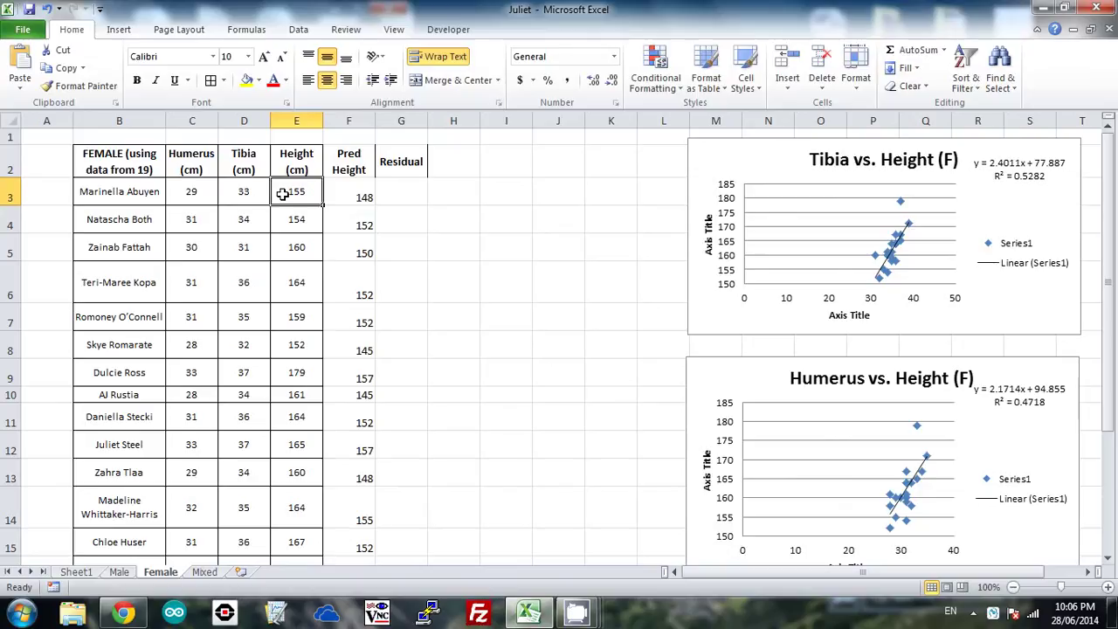
{"action": "left_click", "coordinate": [361, 195]}
{"action": "left_click", "coordinate": [394, 196]}
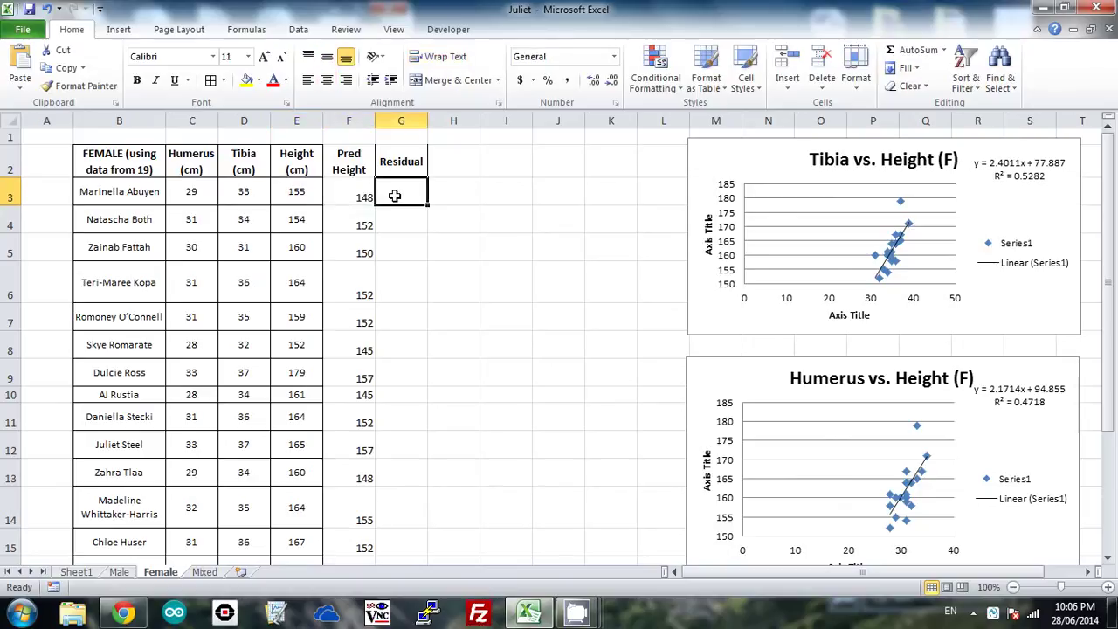
{"action": "type", "text": "="}
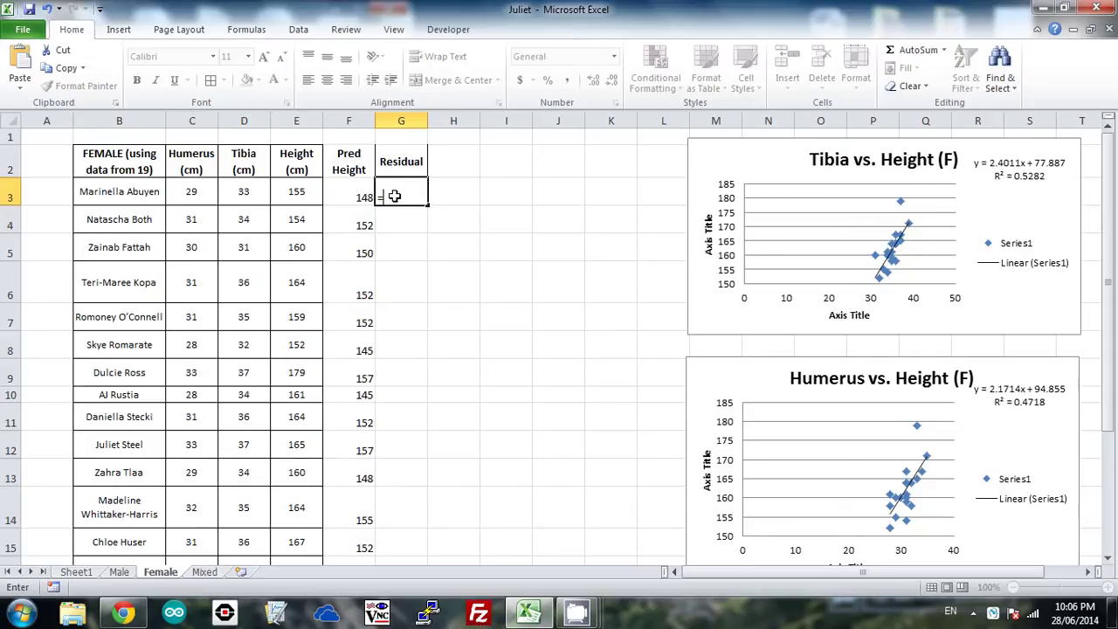
{"action": "left_click", "coordinate": [299, 187]}
{"action": "type", "text": "-"}
{"action": "left_click", "coordinate": [348, 194]}
{"action": "key", "text": "Return"}
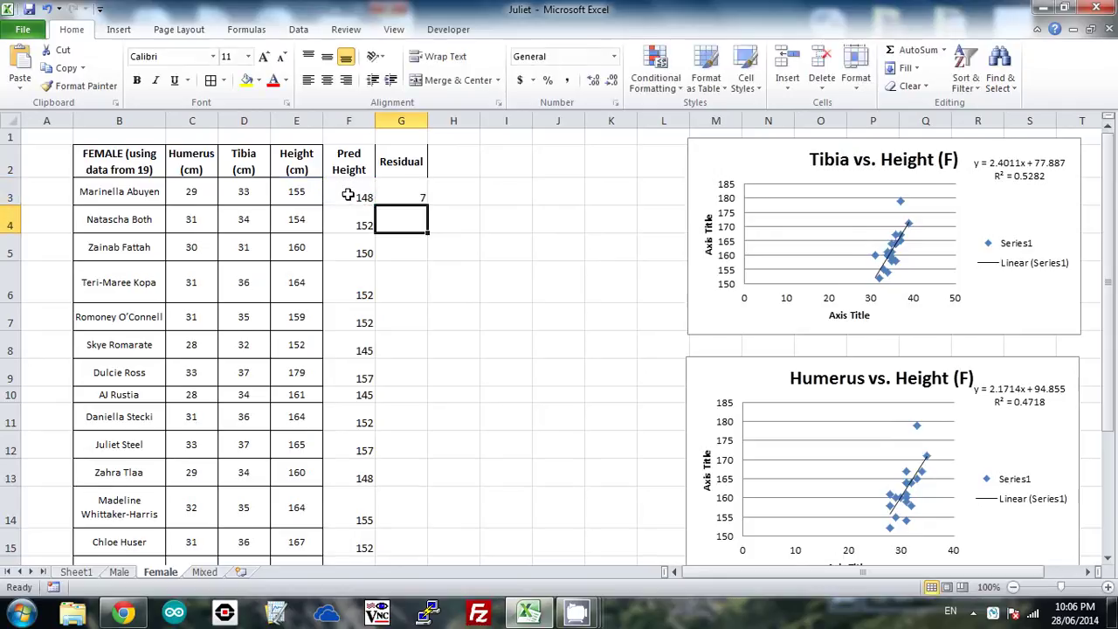
{"action": "left_click", "coordinate": [420, 200]}
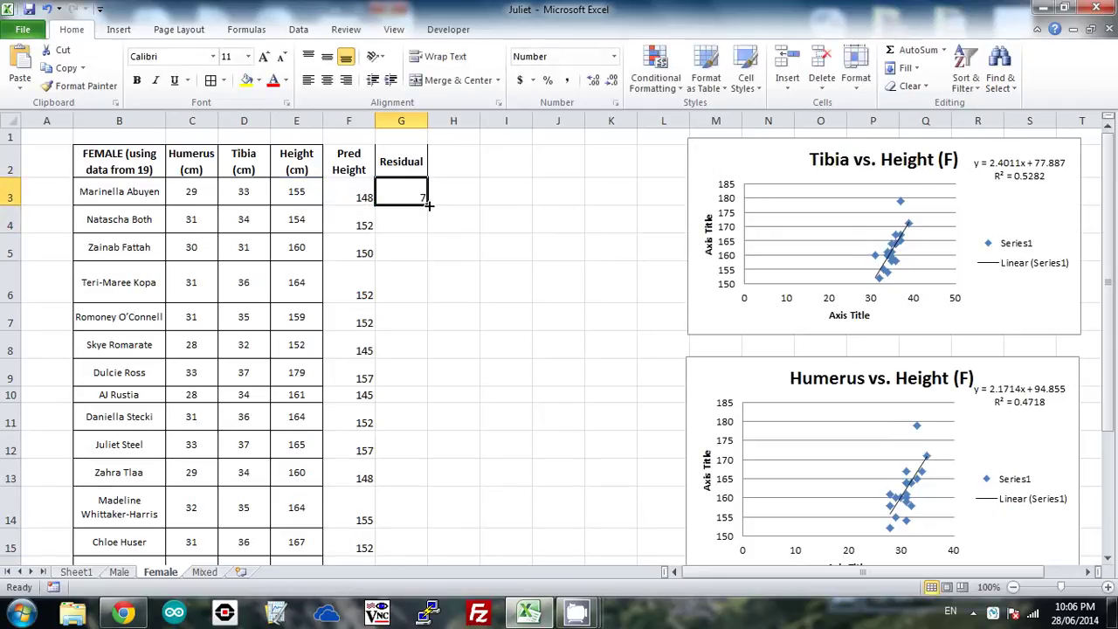
{"action": "double_click", "coordinate": [426, 208]}
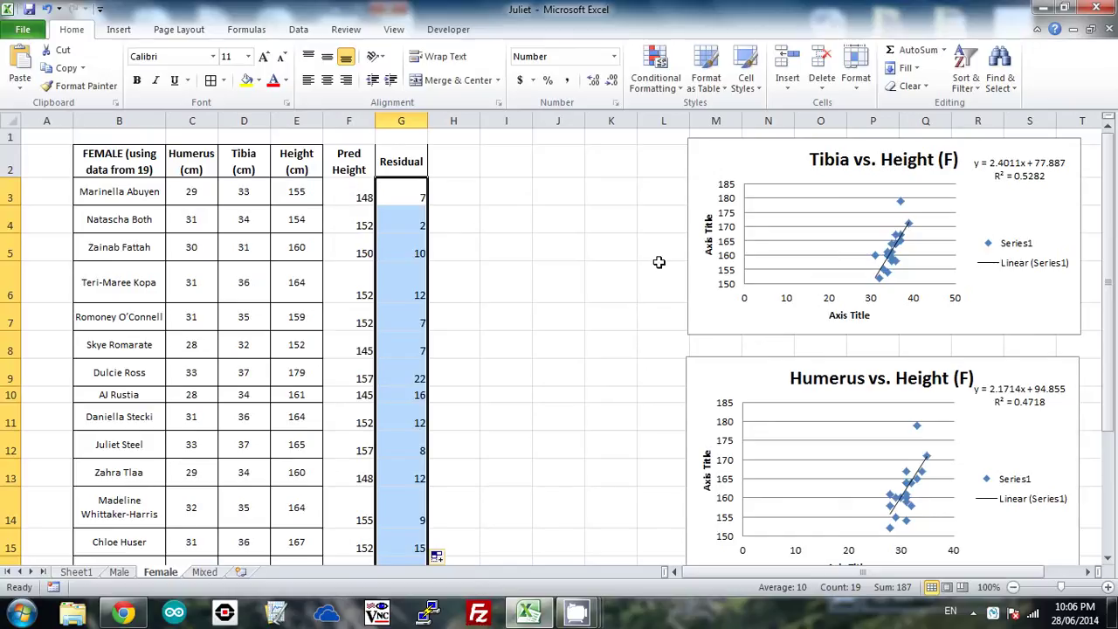
Correct the F3 formula to use the tibia value, =2.4011*D3+77.887, and refill the Pred Height column.
{"action": "left_click_drag", "start_coordinate": [1107, 224], "coordinate": [1102, 197]}
{"action": "left_click_drag", "start_coordinate": [1110, 258], "coordinate": [1102, 389]}
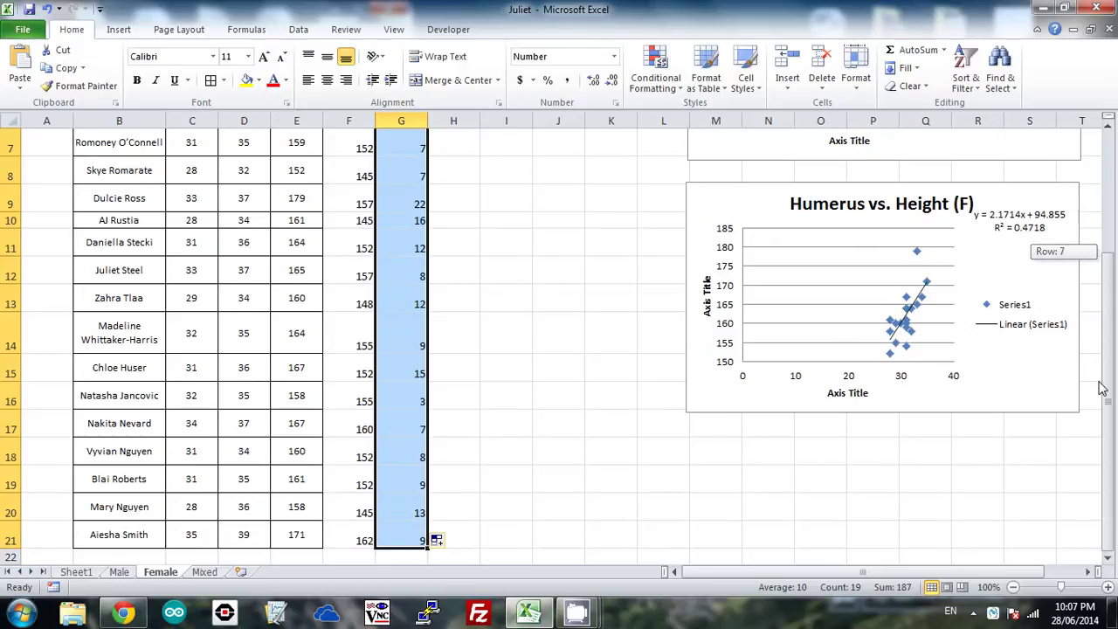
{"action": "left_click_drag", "start_coordinate": [1103, 389], "coordinate": [1101, 259]}
{"action": "double_click", "coordinate": [357, 192]}
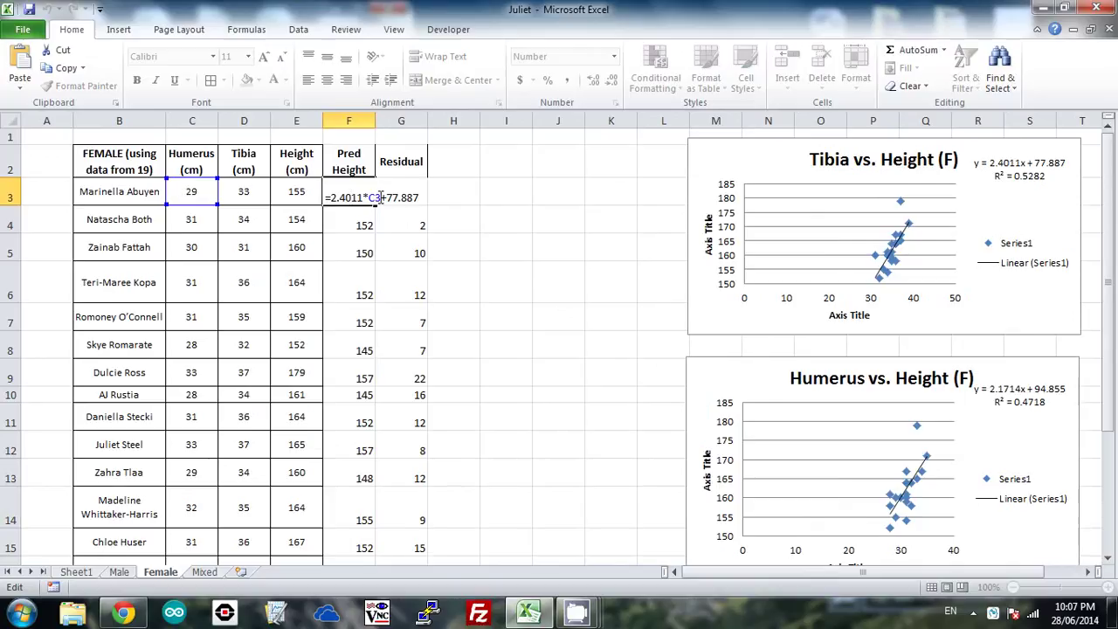
{"action": "key", "text": "BackSpace"}
{"action": "key", "text": "BackSpace"}
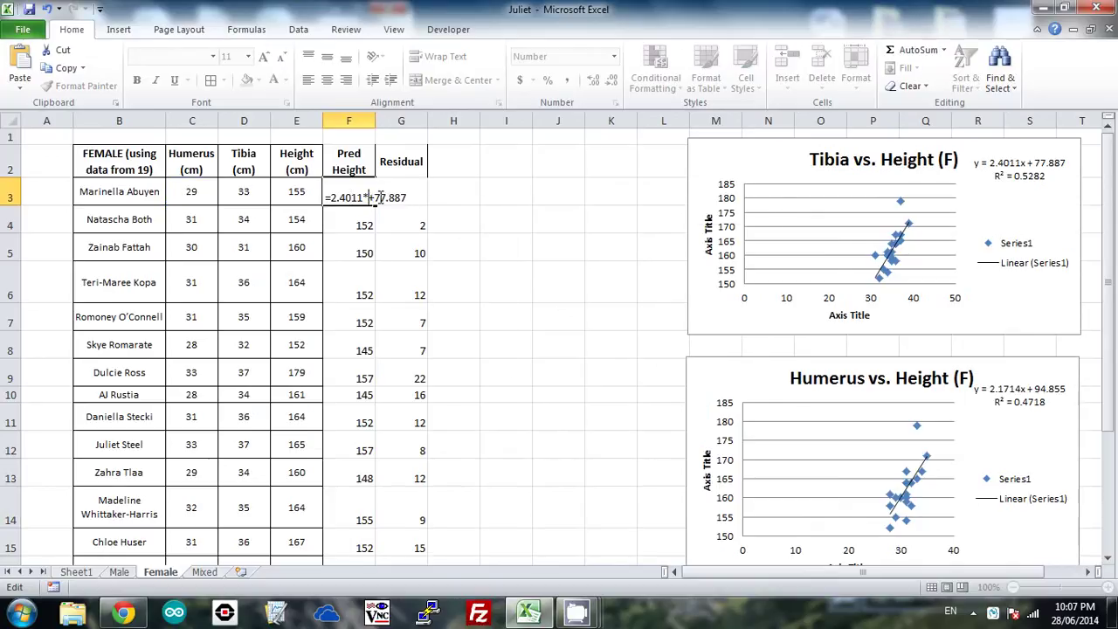
{"action": "left_click", "coordinate": [251, 192]}
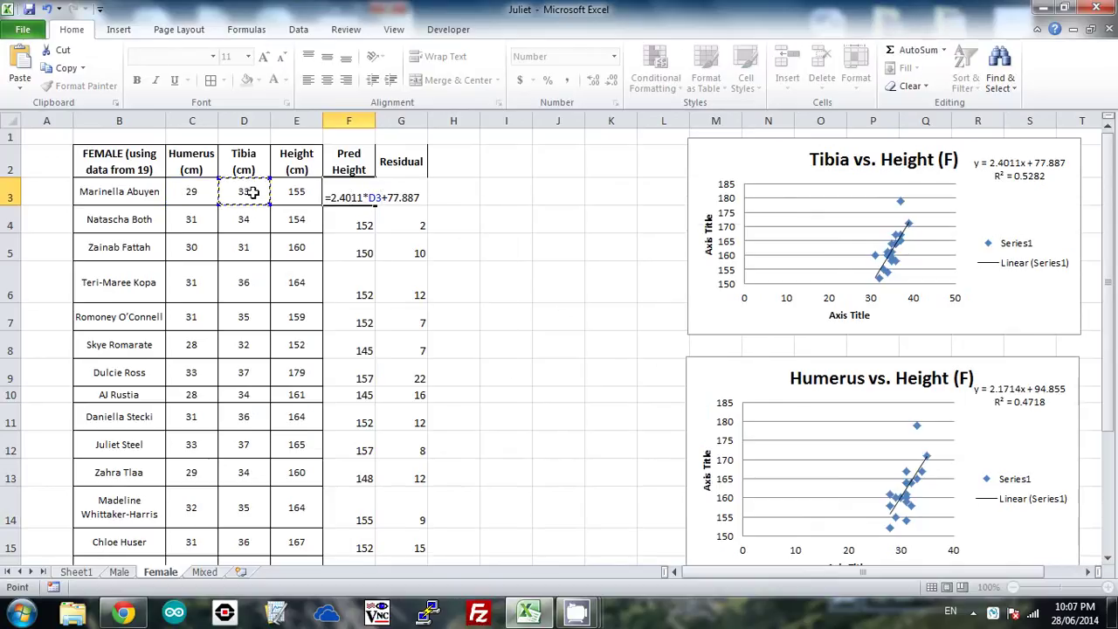
{"action": "key", "text": "Return"}
{"action": "left_click", "coordinate": [345, 191]}
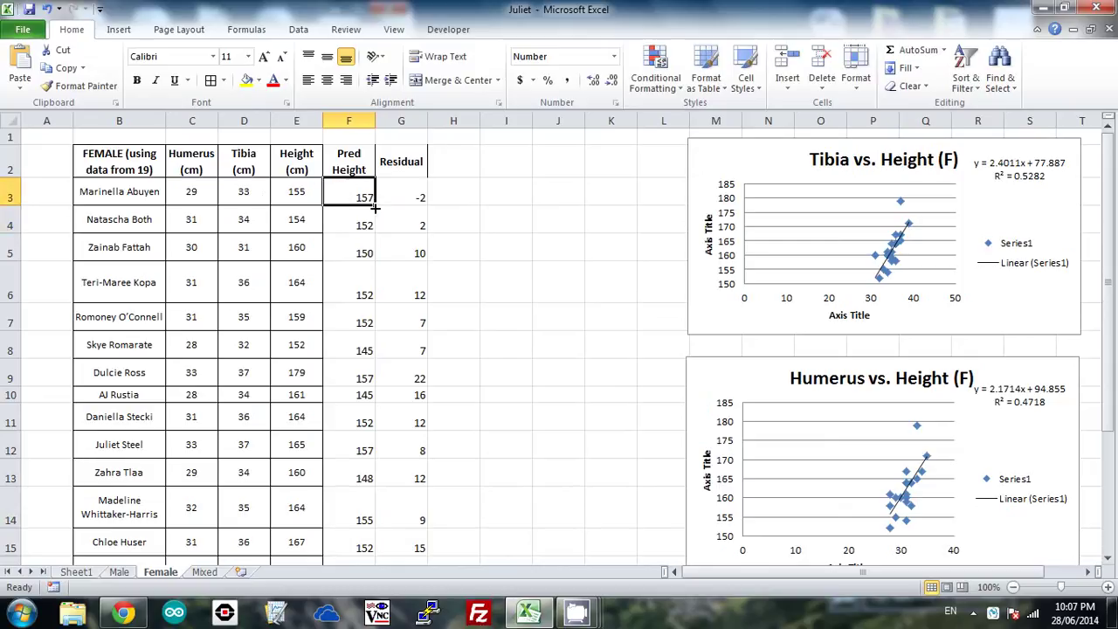
{"action": "double_click", "coordinate": [374, 207]}
{"action": "left_click", "coordinate": [545, 252]}
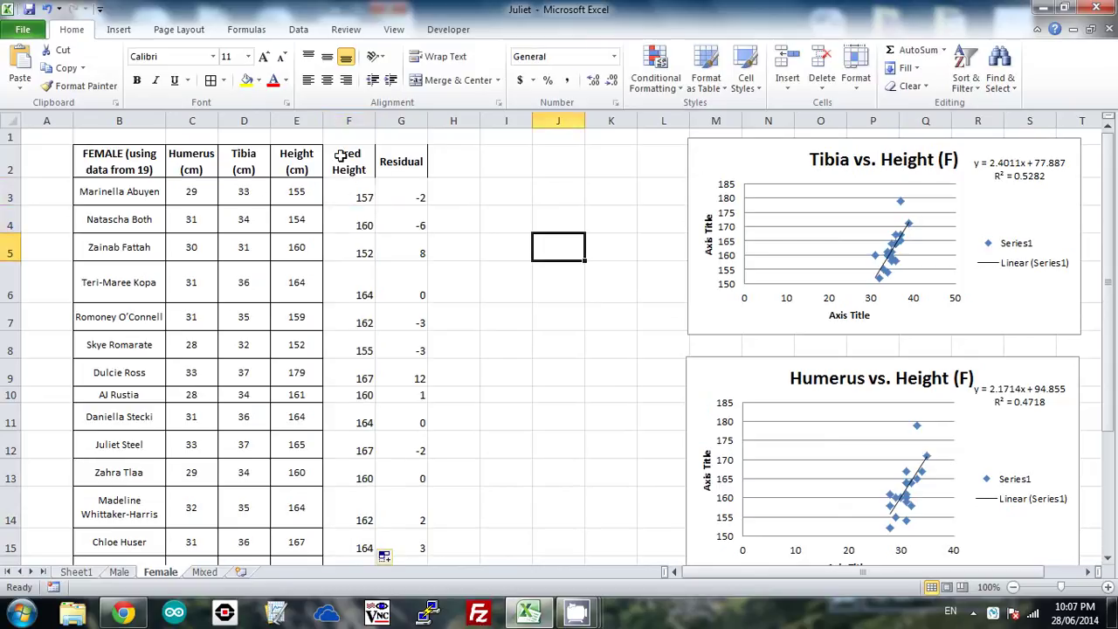
Examine the residuals in column G, comparing row 9's tibia, height and residual with the outlying point in the Tibia vs. Height chart.
{"action": "left_click", "coordinate": [402, 192]}
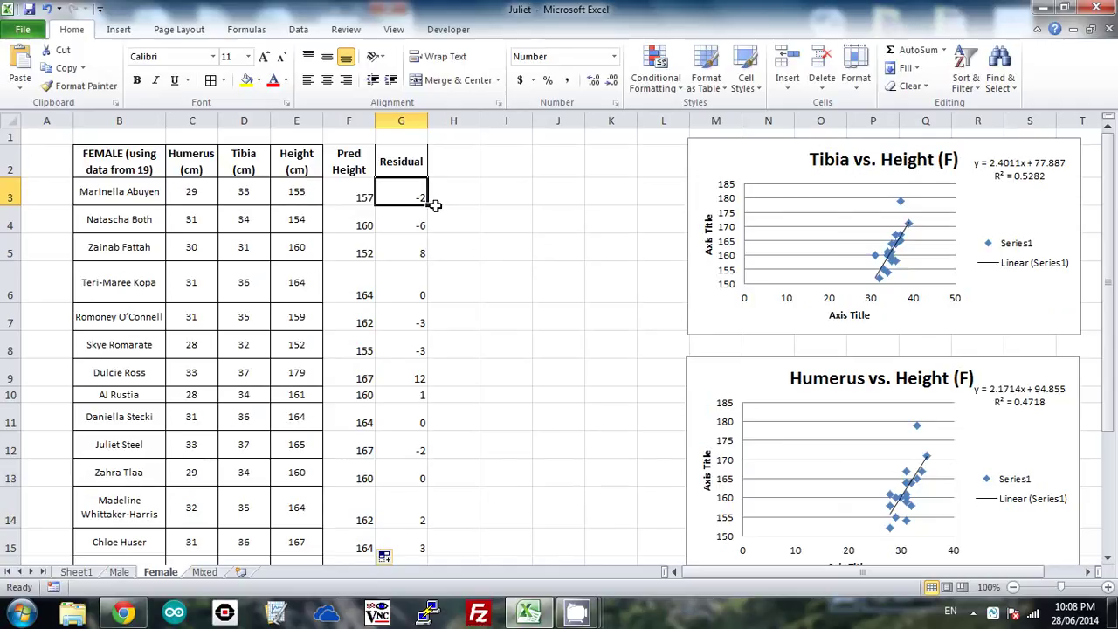
{"action": "left_click", "coordinate": [418, 379]}
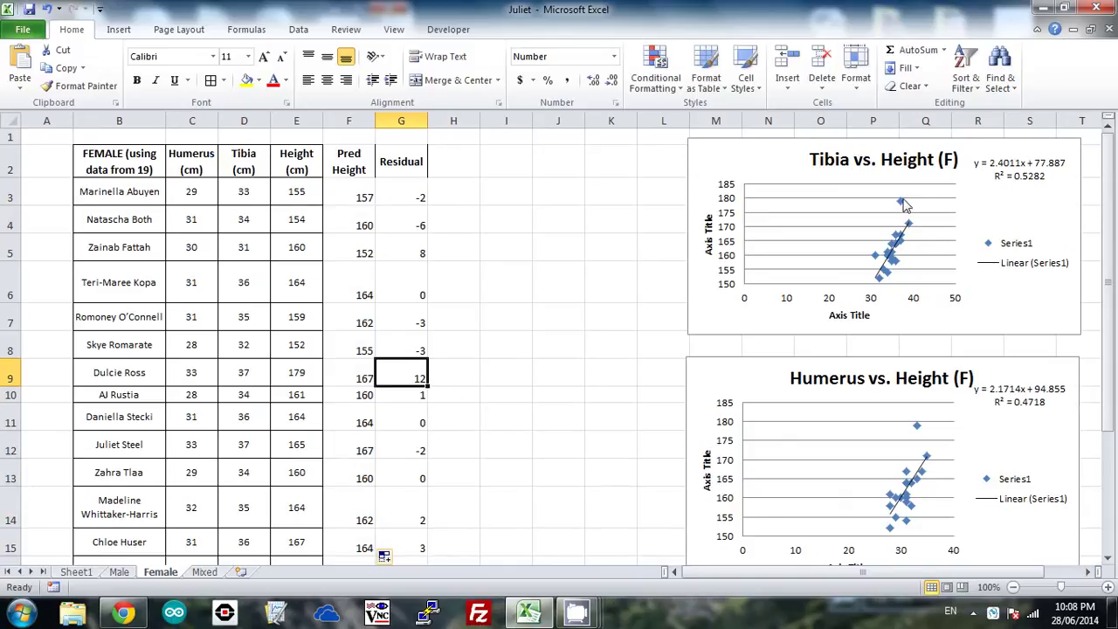
{"action": "mouse_move", "coordinate": [904, 207]}
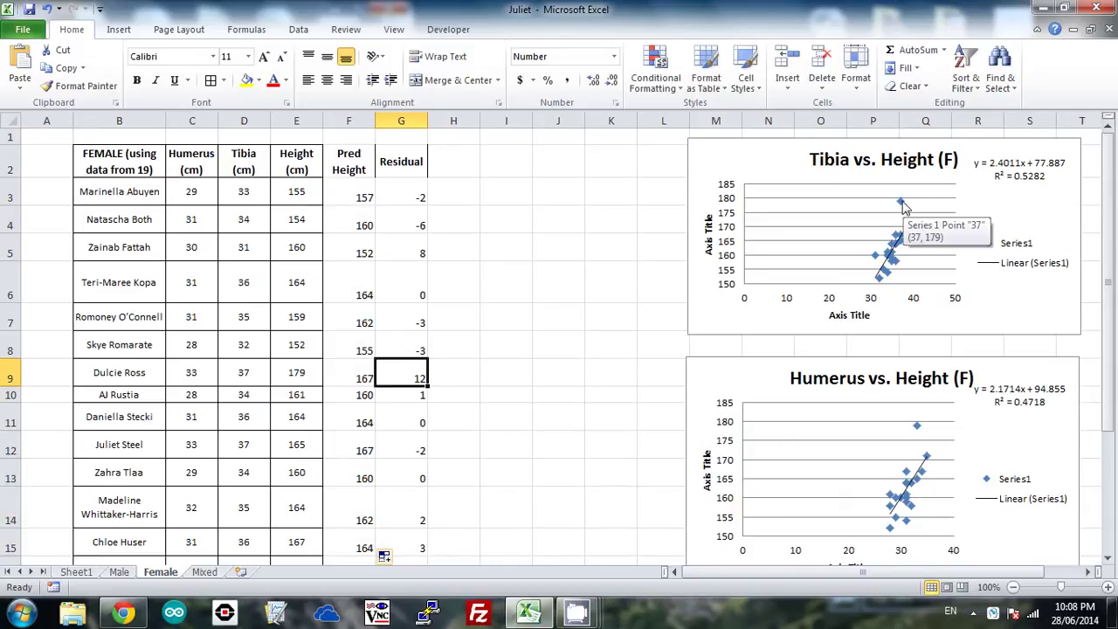
{"action": "left_click", "coordinate": [246, 372]}
{"action": "left_click", "coordinate": [297, 372]}
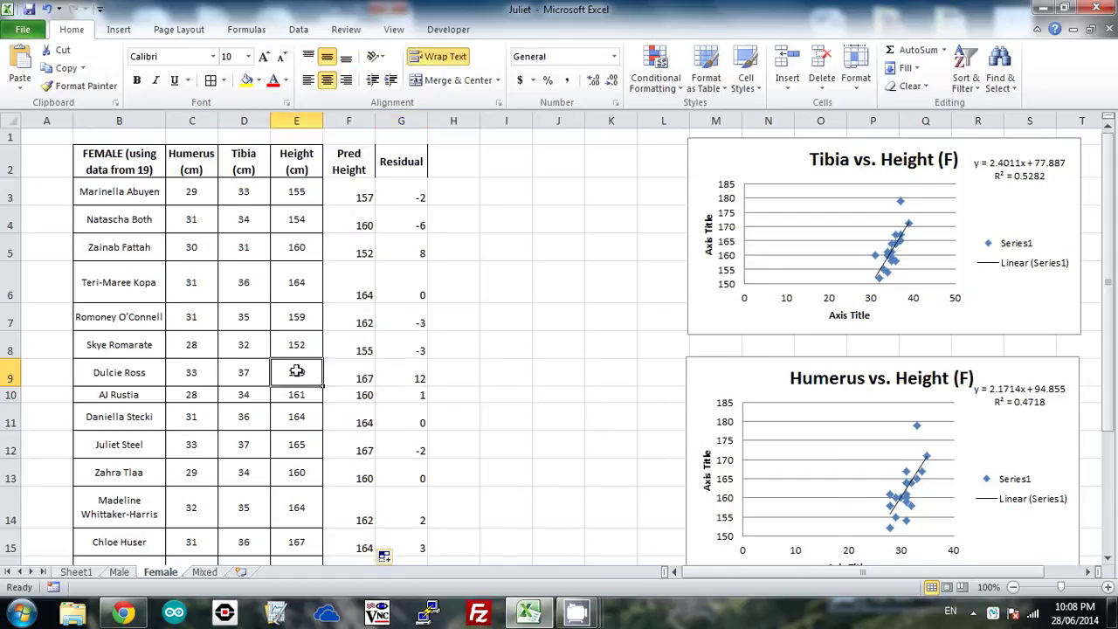
{"action": "left_click", "coordinate": [423, 377]}
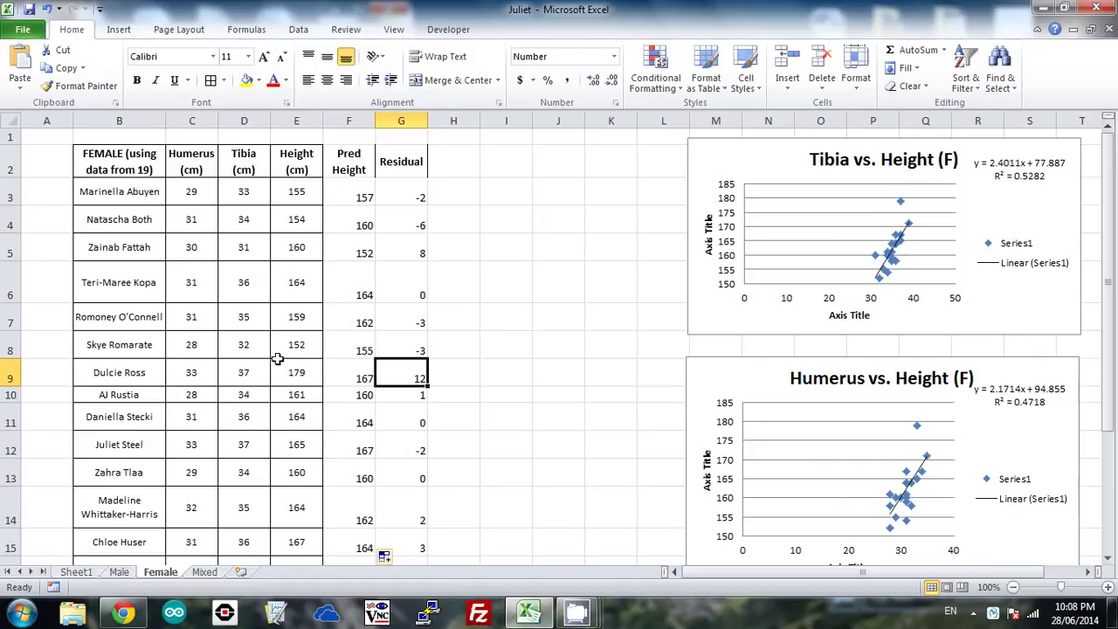
{"action": "left_click", "coordinate": [248, 367]}
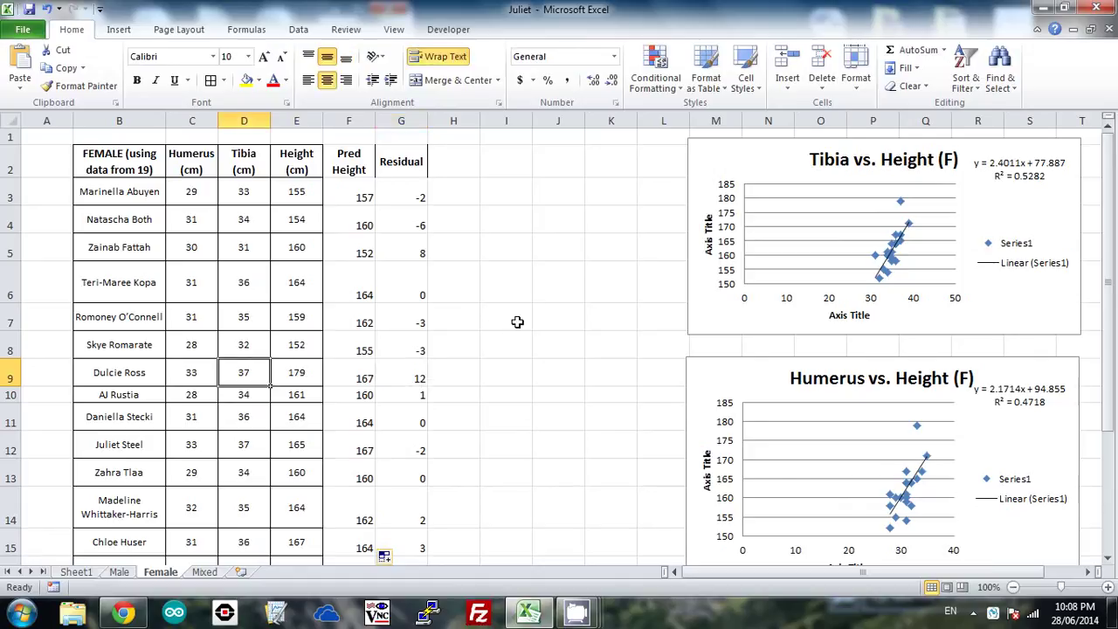
{"action": "left_click", "coordinate": [612, 286]}
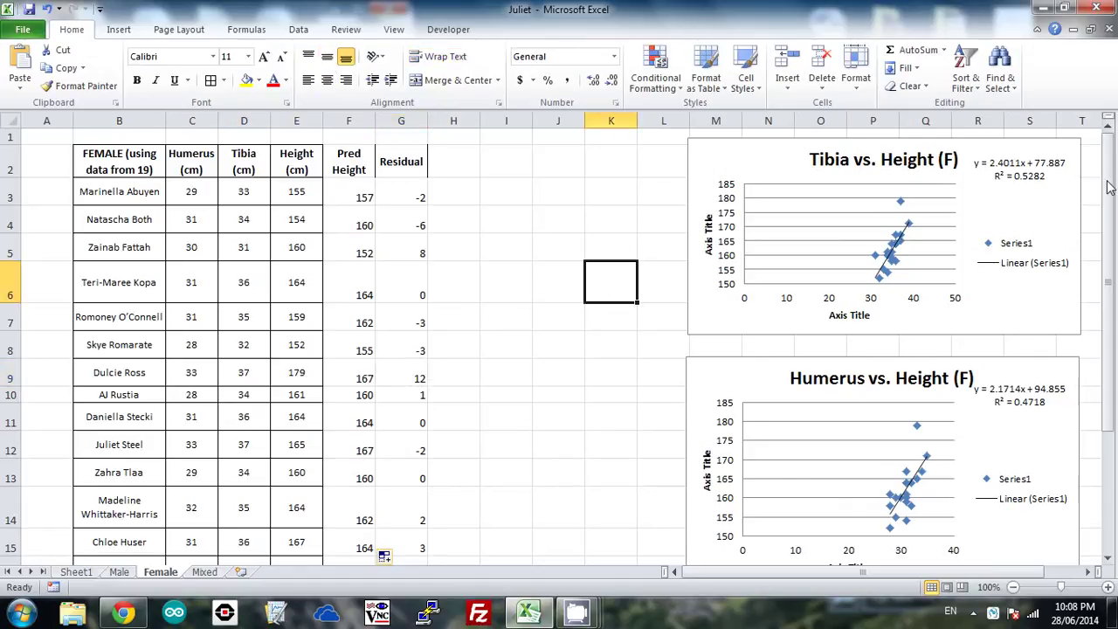
Calculate the population standard deviation of the residuals in G23 with =STDEV.P(G3:G21).
{"action": "left_click_drag", "start_coordinate": [1109, 185], "coordinate": [1108, 332]}
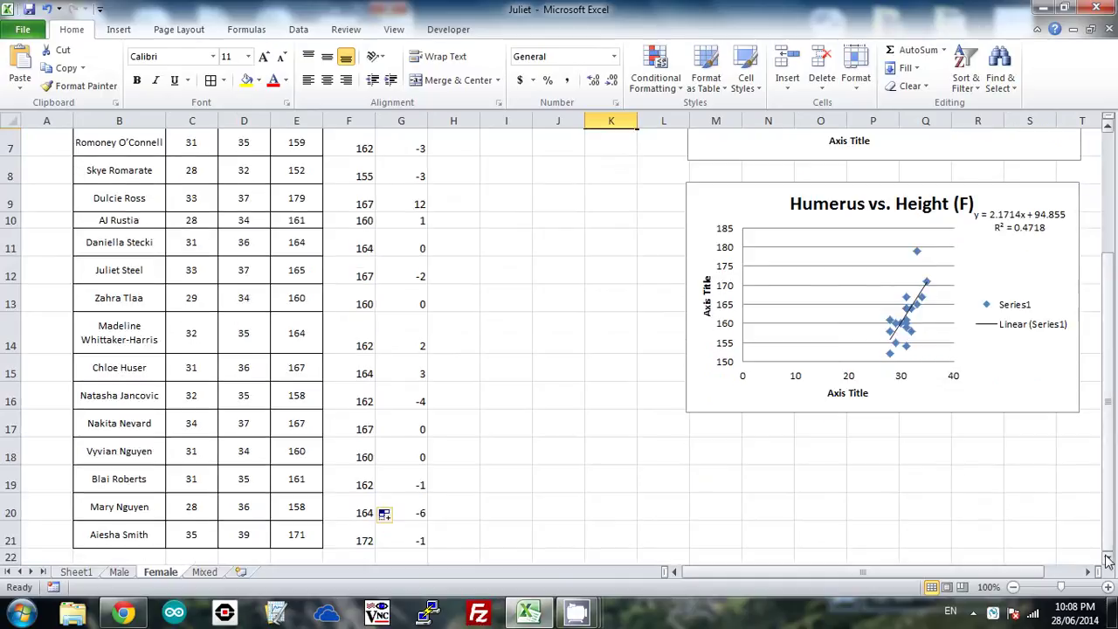
{"action": "left_click", "coordinate": [1107, 562]}
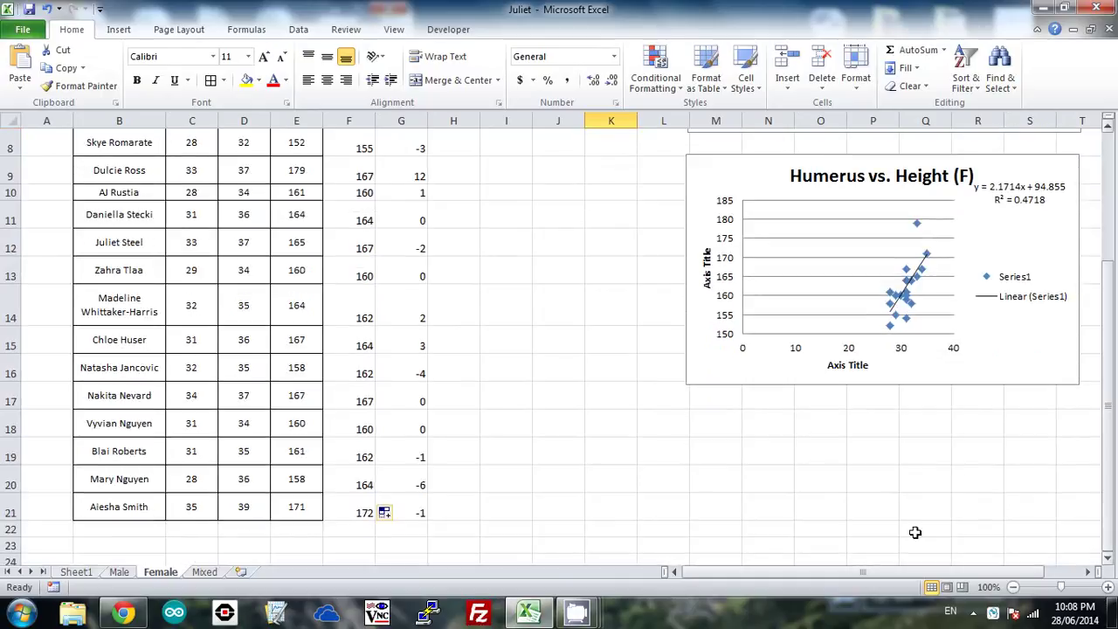
{"action": "left_click", "coordinate": [484, 365]}
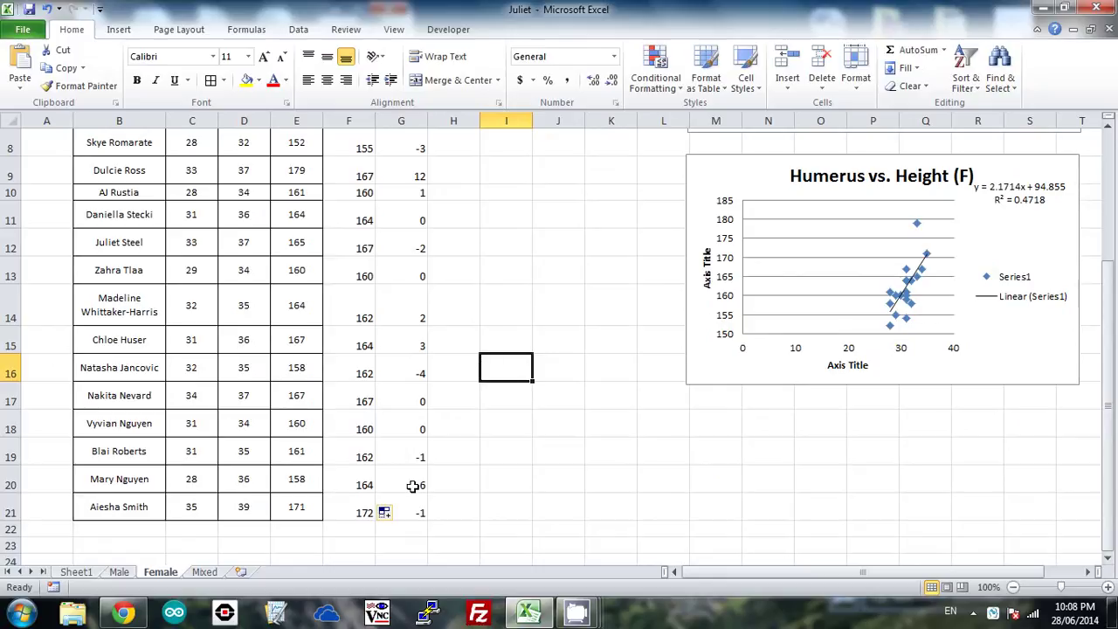
{"action": "left_click", "coordinate": [414, 544]}
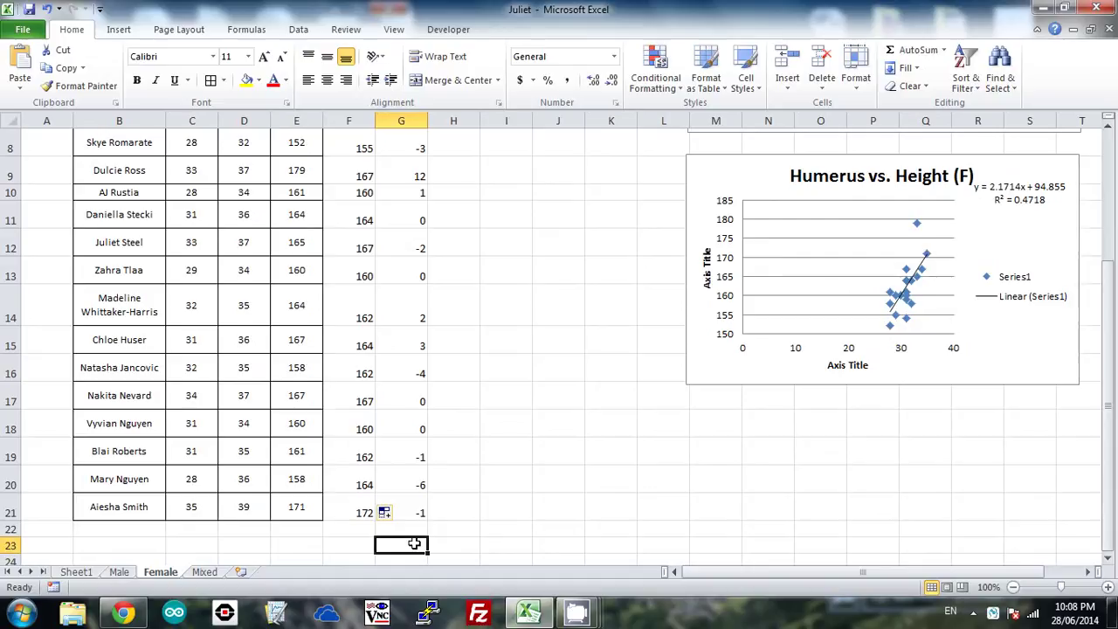
{"action": "type", "text": "="}
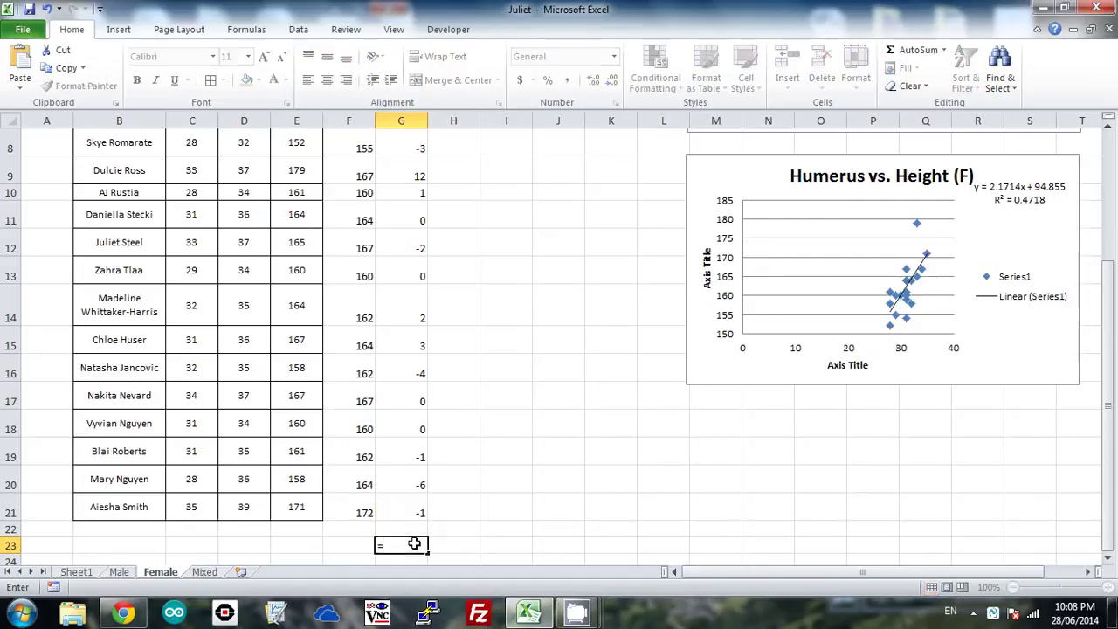
{"action": "type", "text": "st"}
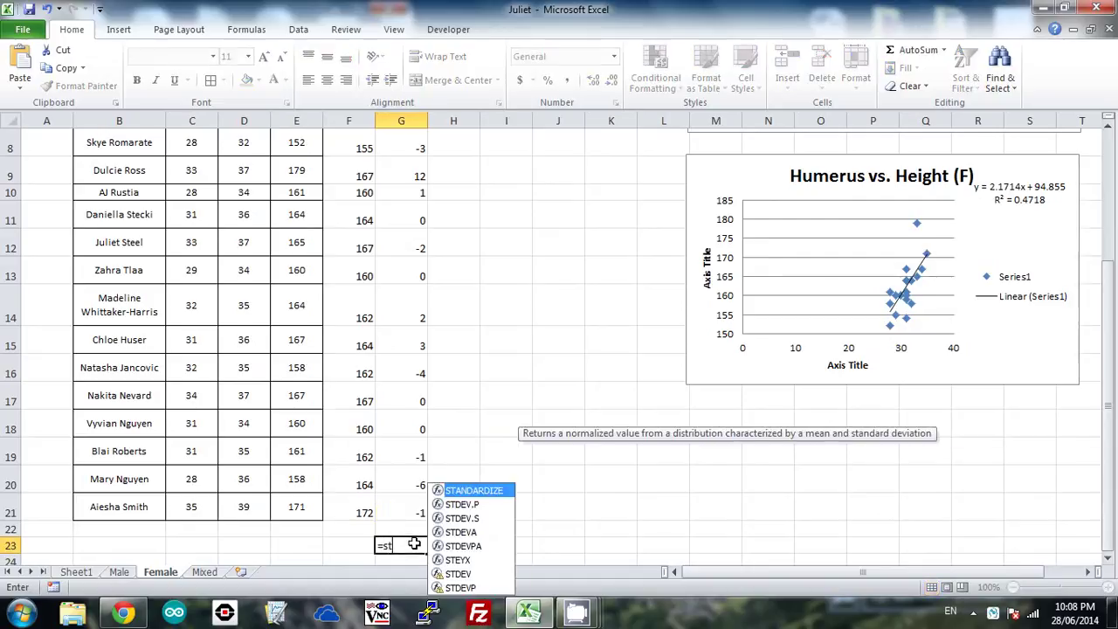
{"action": "double_click", "coordinate": [464, 505]}
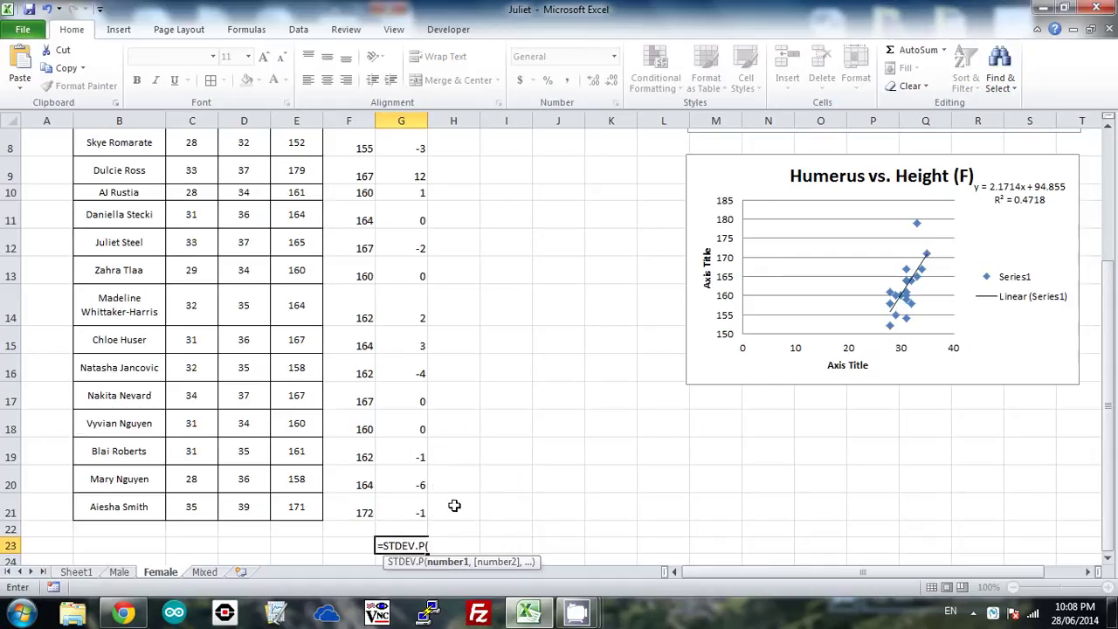
{"action": "left_click_drag", "start_coordinate": [410, 513], "coordinate": [408, 179]}
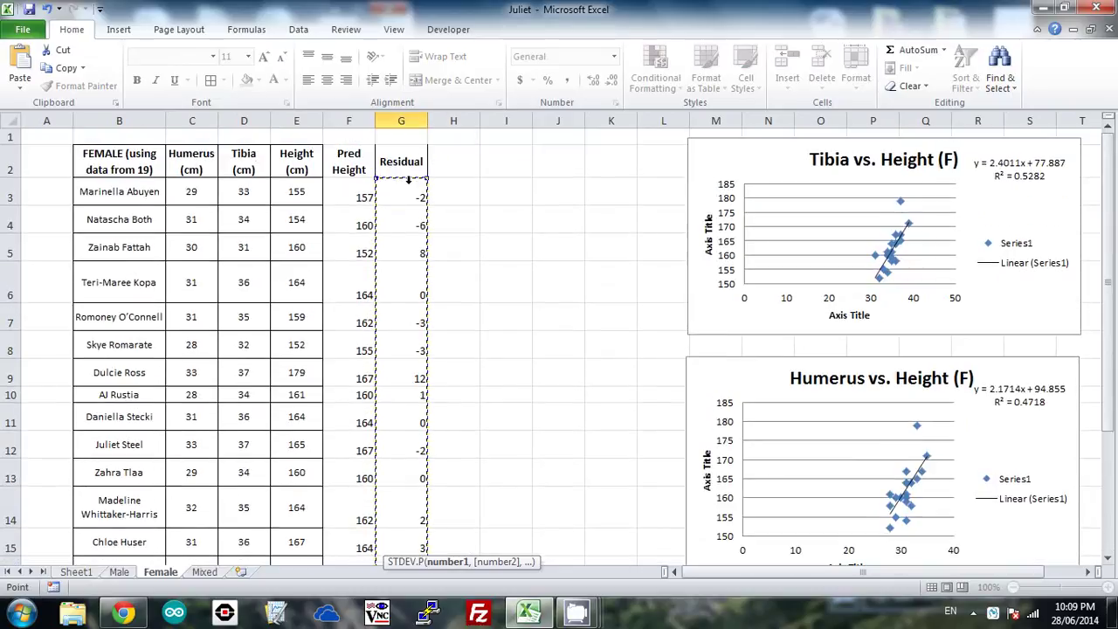
{"action": "key", "text": "Return"}
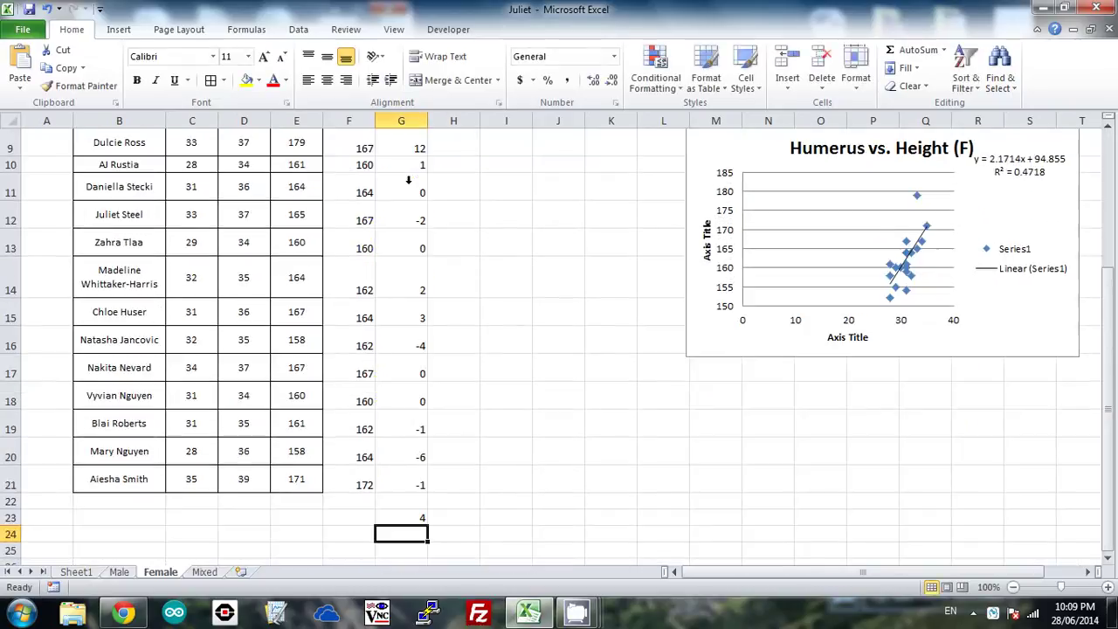
Enter =2*G23 in H23 to get twice the standard deviation of the residuals.
{"action": "left_click", "coordinate": [405, 518]}
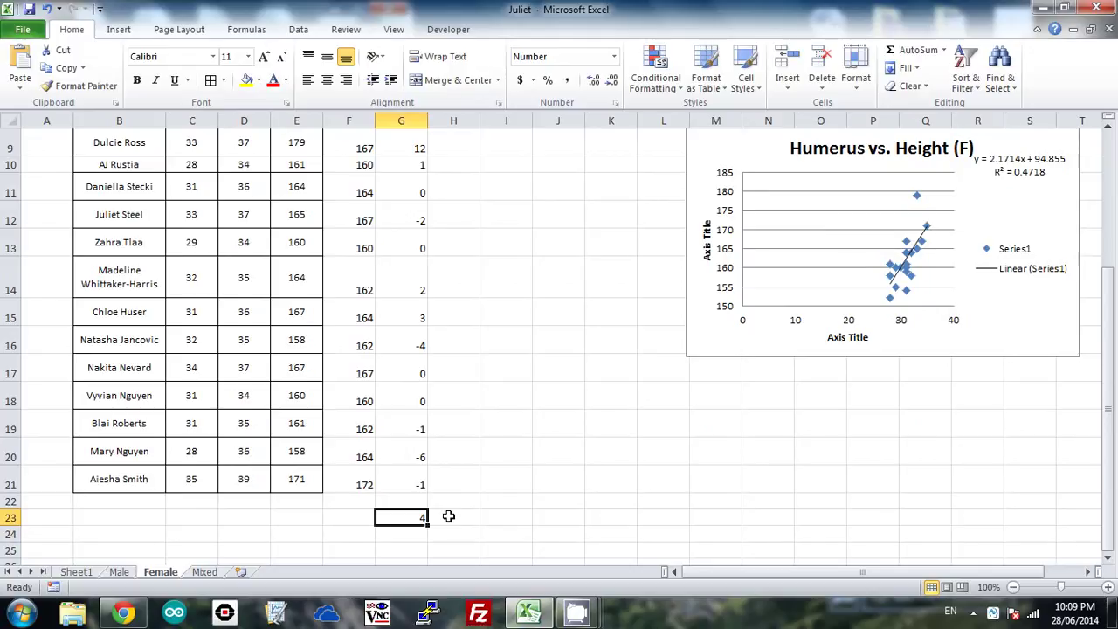
{"action": "left_click", "coordinate": [448, 516]}
{"action": "type", "text": "=2*"}
{"action": "left_click", "coordinate": [411, 517]}
{"action": "key", "text": "Return"}
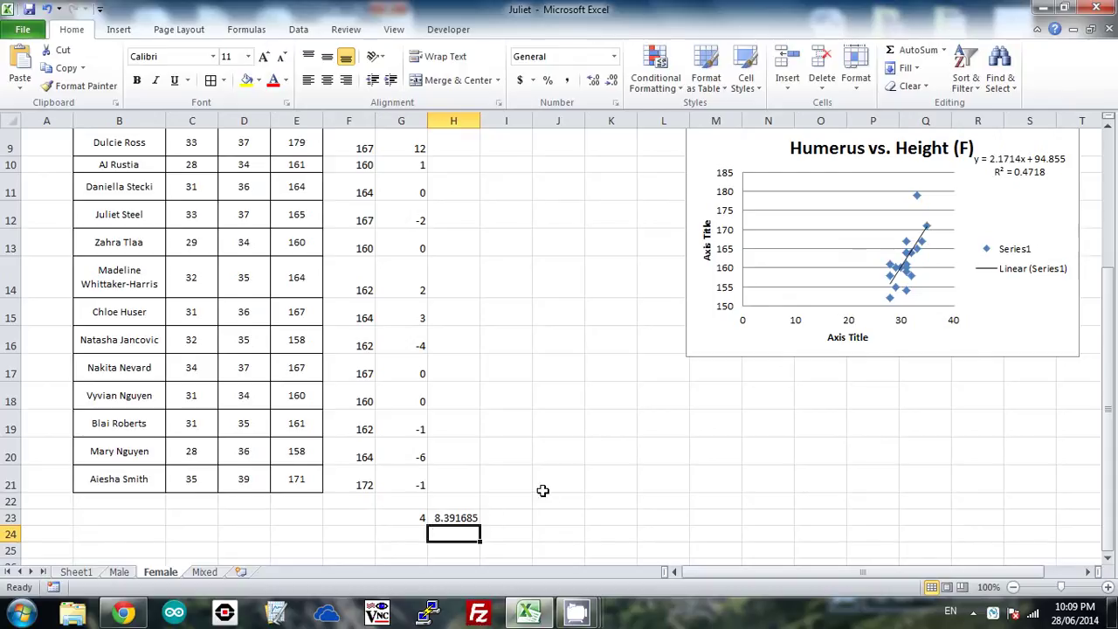
Compare the largest residuals with the outlying points in the Tibia vs. Height and Humerus vs. Height charts.
{"action": "left_click_drag", "start_coordinate": [1113, 437], "coordinate": [1110, 436]}
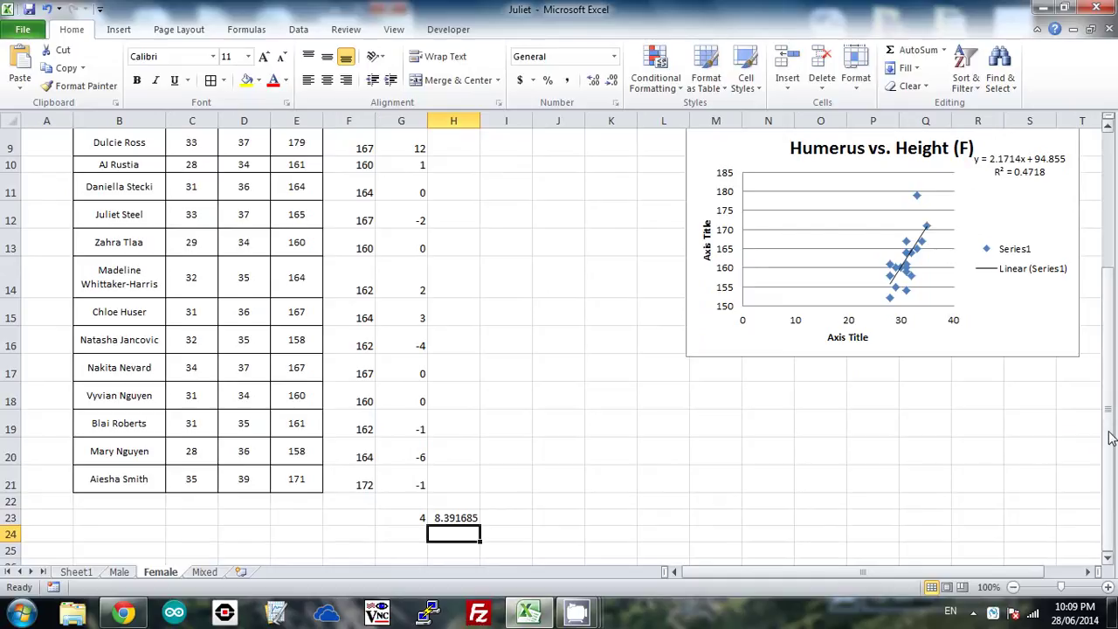
{"action": "left_click_drag", "start_coordinate": [1110, 436], "coordinate": [1112, 322]}
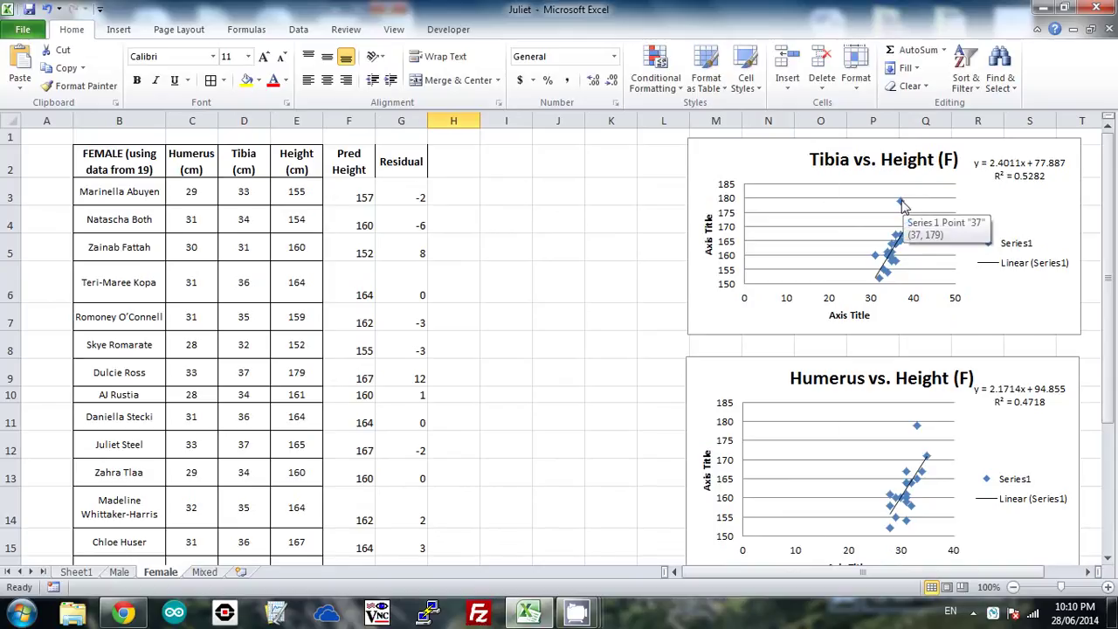
{"action": "mouse_move", "coordinate": [875, 256]}
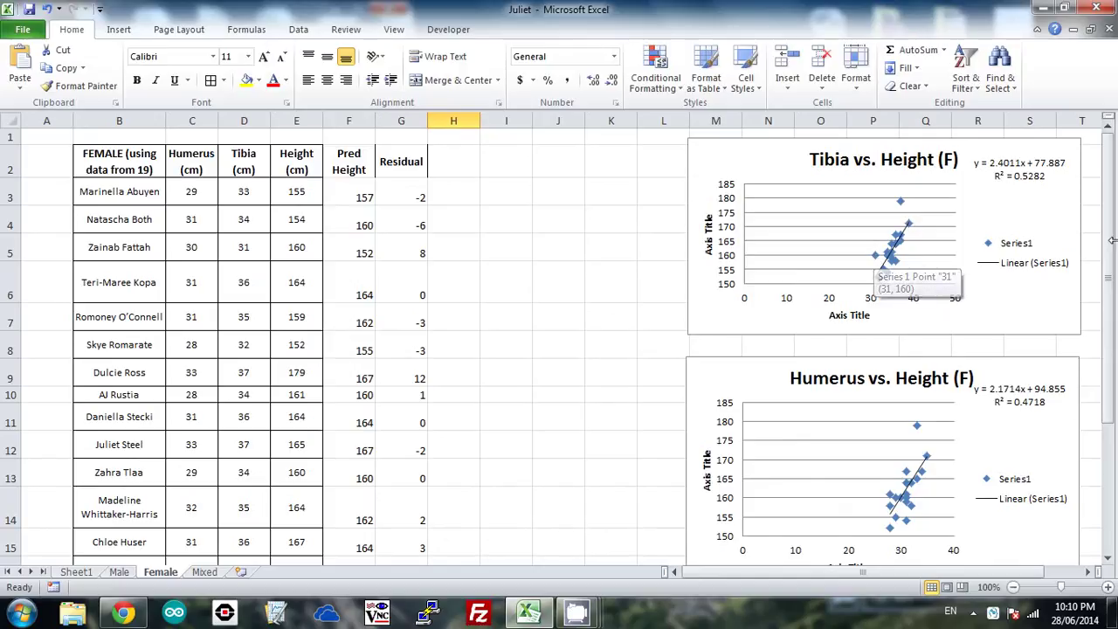
{"action": "left_click_drag", "start_coordinate": [1112, 245], "coordinate": [1112, 244]}
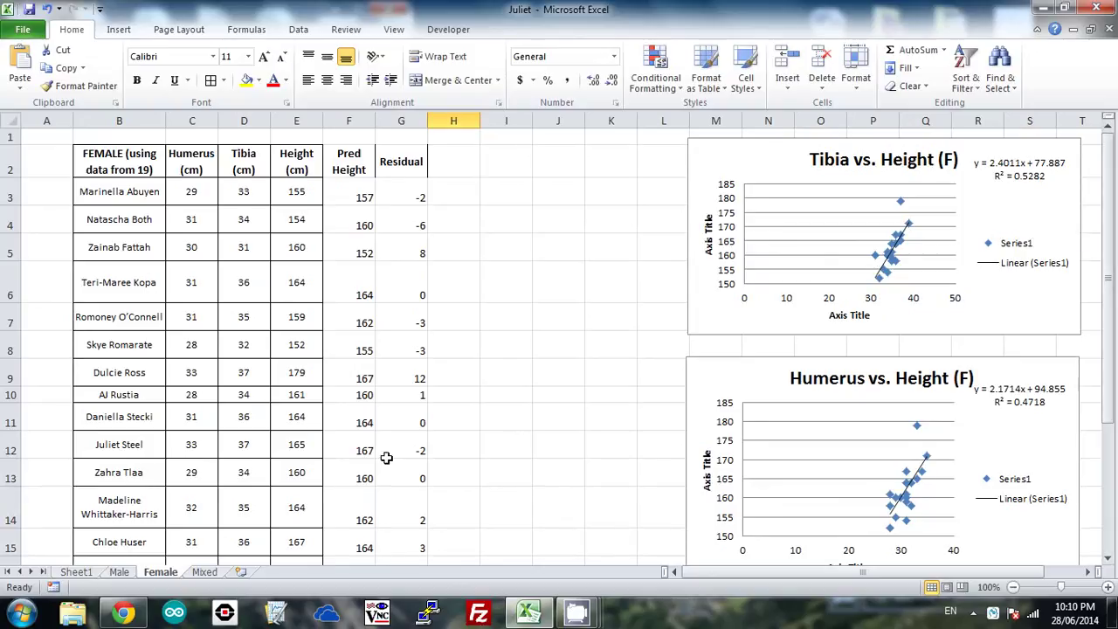
{"action": "left_click", "coordinate": [391, 253]}
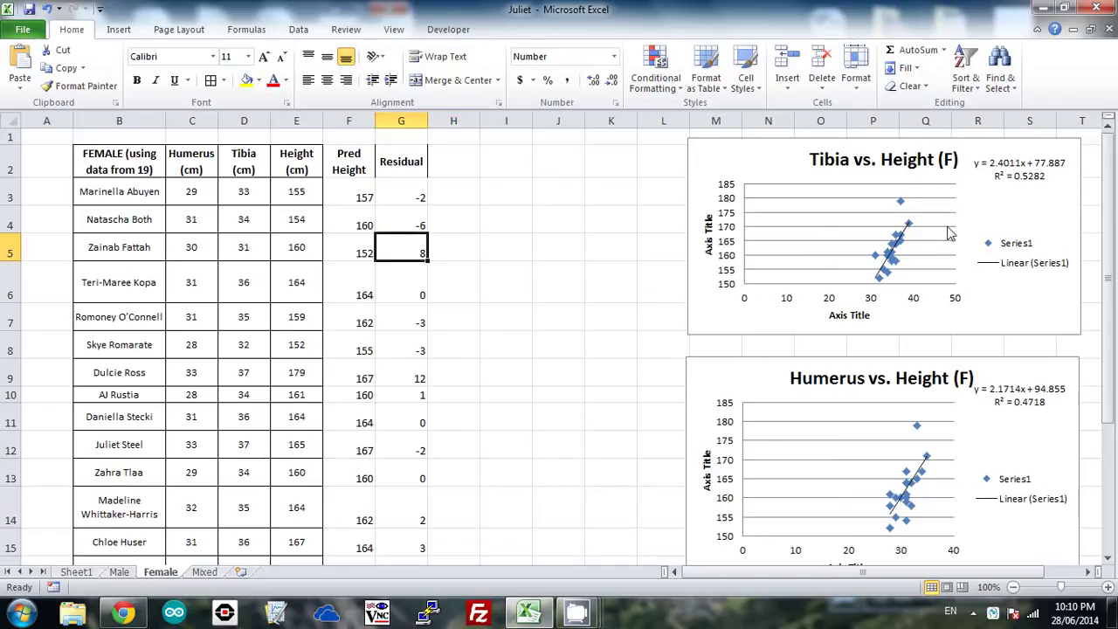
{"action": "mouse_move", "coordinate": [902, 209]}
{"action": "mouse_move", "coordinate": [918, 431]}
Copy columns B to E of the Female sheet and paste them into column B onward of a new worksheet.
{"action": "left_click_drag", "start_coordinate": [114, 120], "coordinate": [303, 153]}
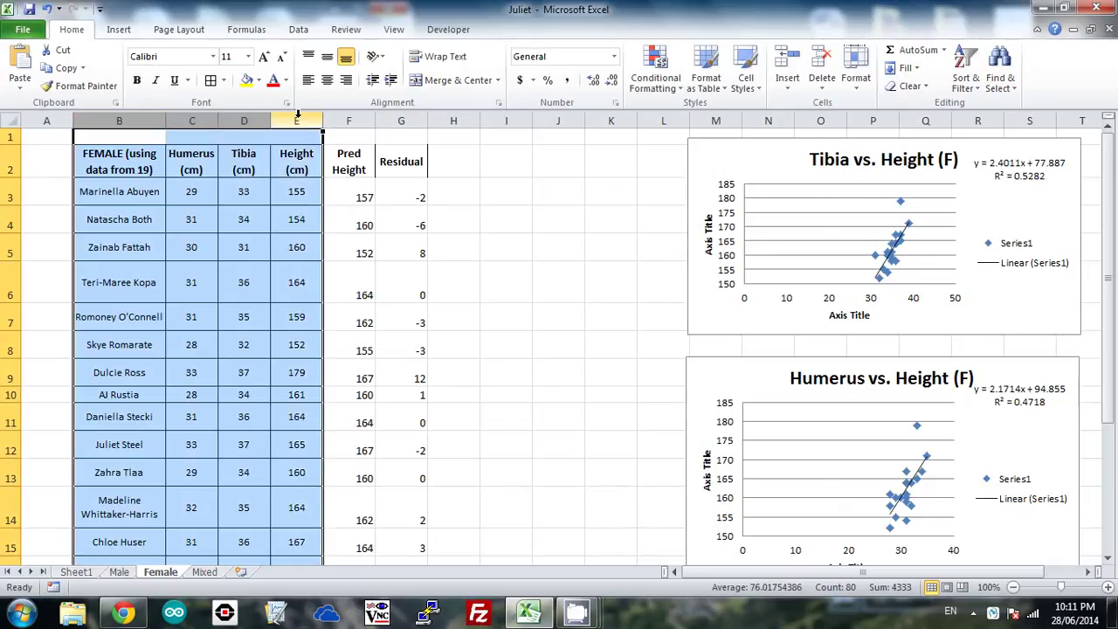
{"action": "right_click", "coordinate": [297, 122]}
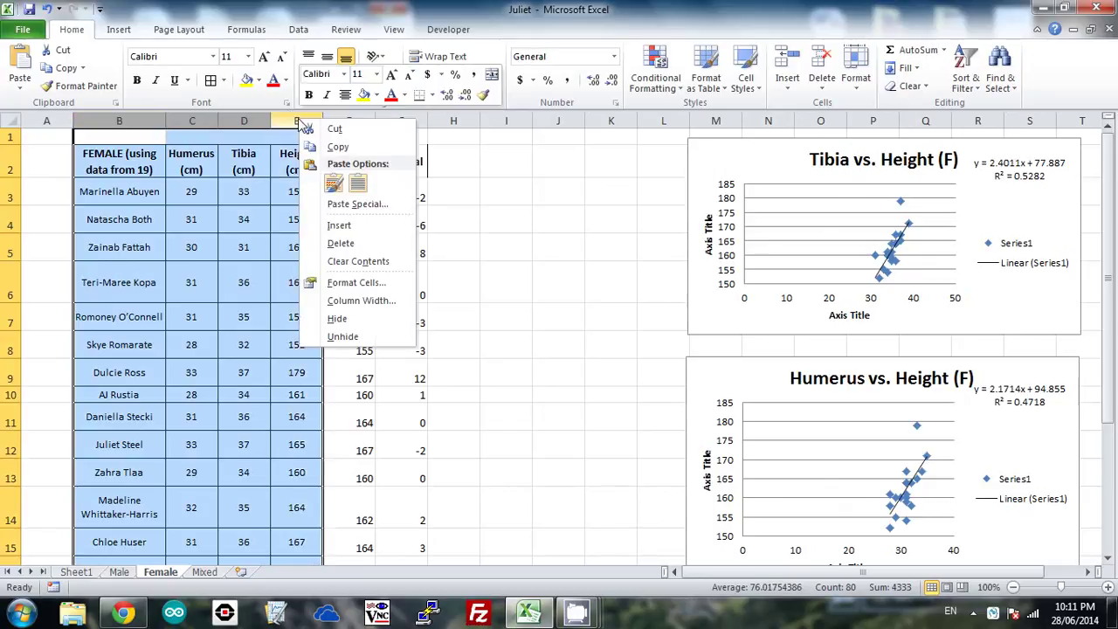
{"action": "left_click", "coordinate": [332, 148]}
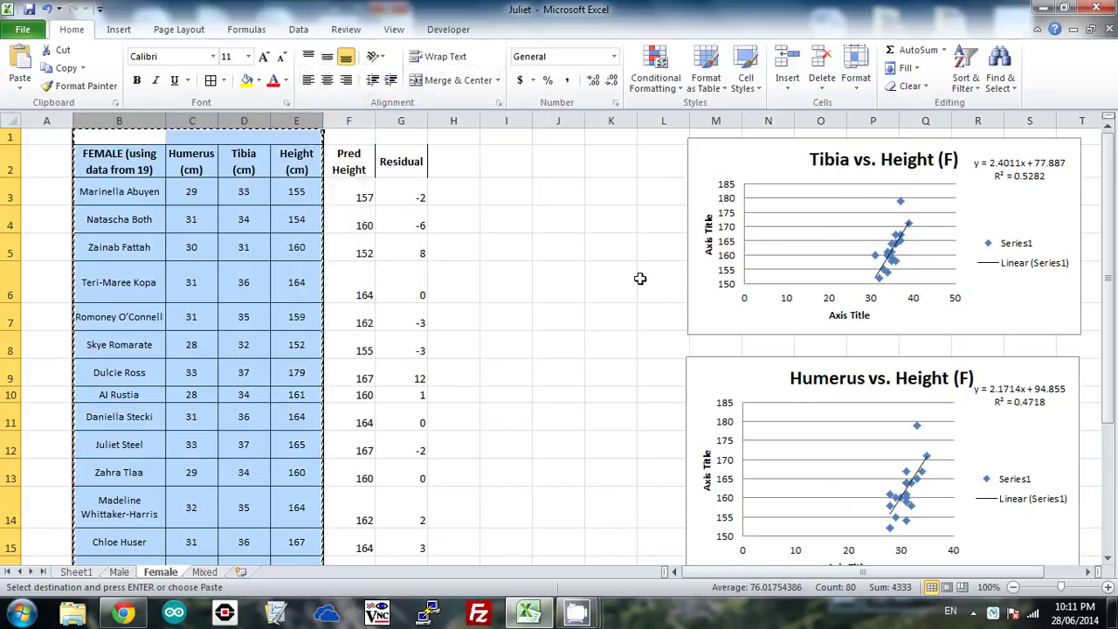
{"action": "left_click", "coordinate": [240, 572]}
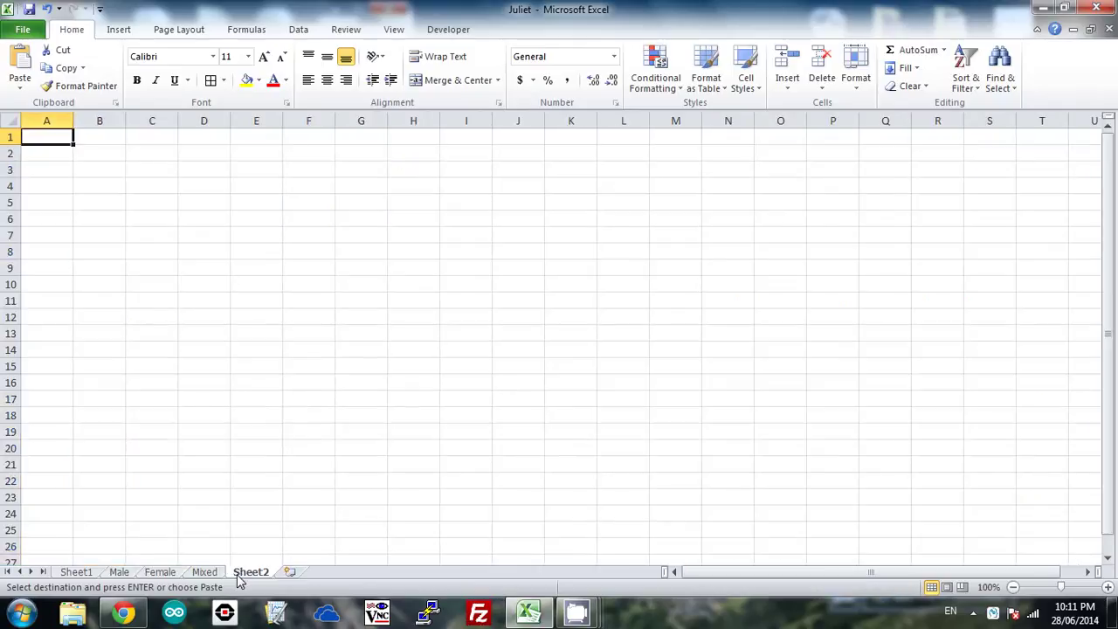
{"action": "right_click", "coordinate": [100, 121]}
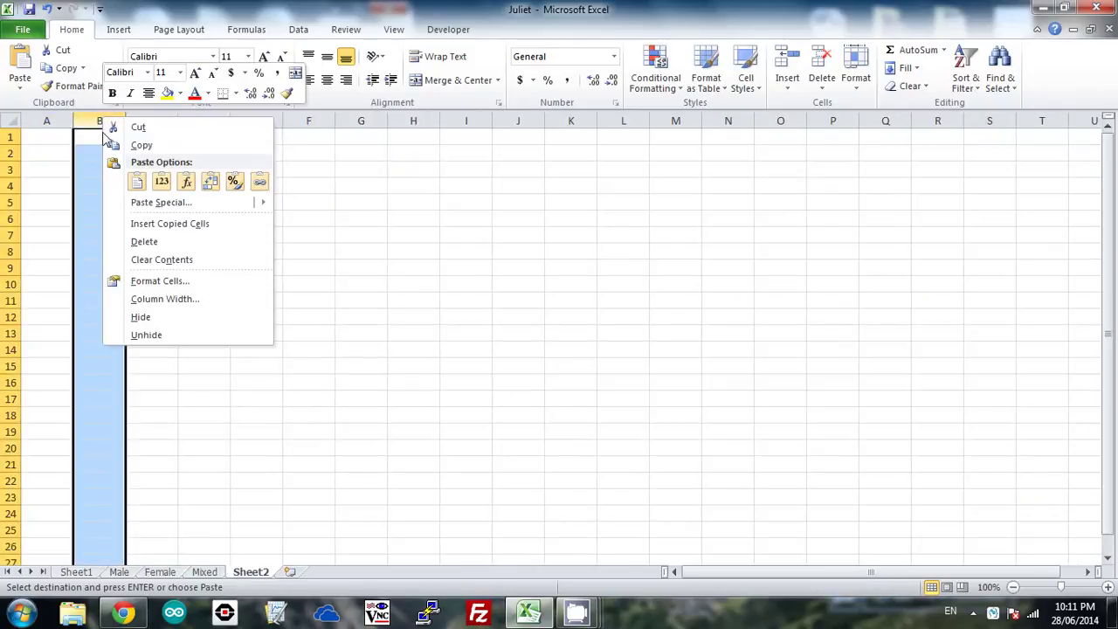
{"action": "left_click", "coordinate": [137, 183]}
{"action": "left_click", "coordinate": [374, 281]}
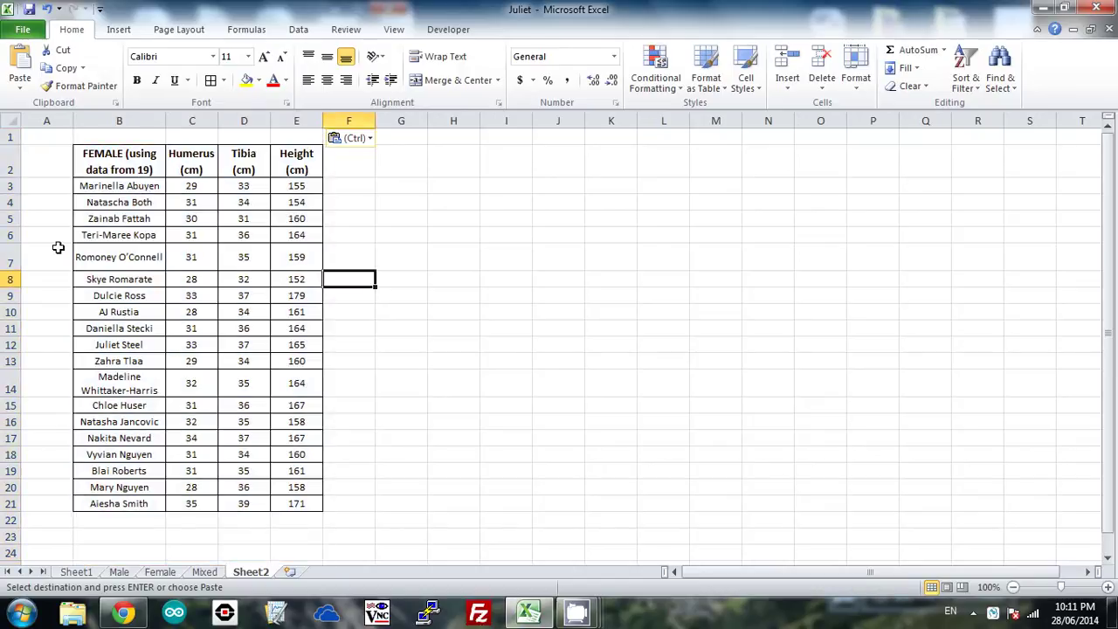
Delete row 9 of the copied data, the outlier with tibia 37 and height 179.
{"action": "left_click", "coordinate": [6, 296]}
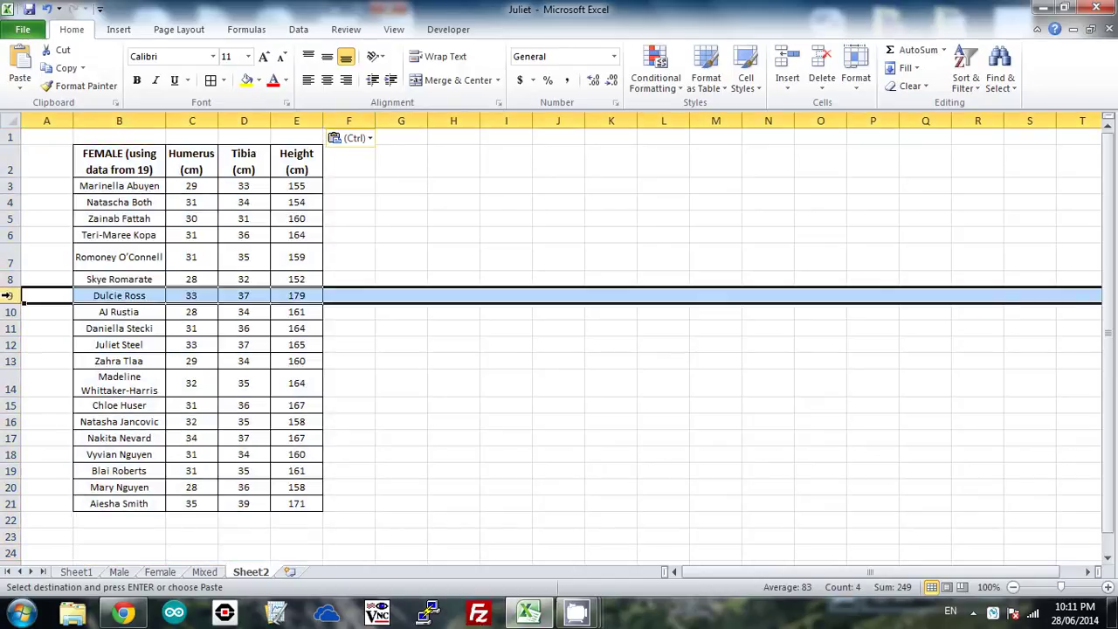
{"action": "right_click", "coordinate": [9, 296]}
{"action": "left_click", "coordinate": [53, 420]}
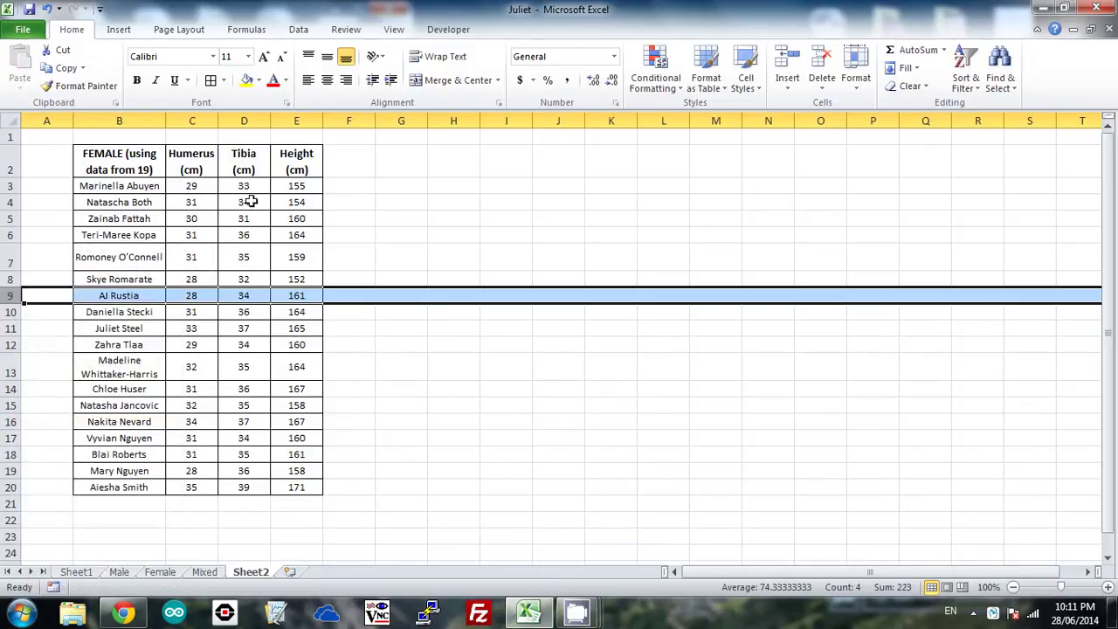
Insert a markers-only scatter chart of the Tibia and Height data in D3:E20.
{"action": "left_click_drag", "start_coordinate": [245, 188], "coordinate": [276, 490]}
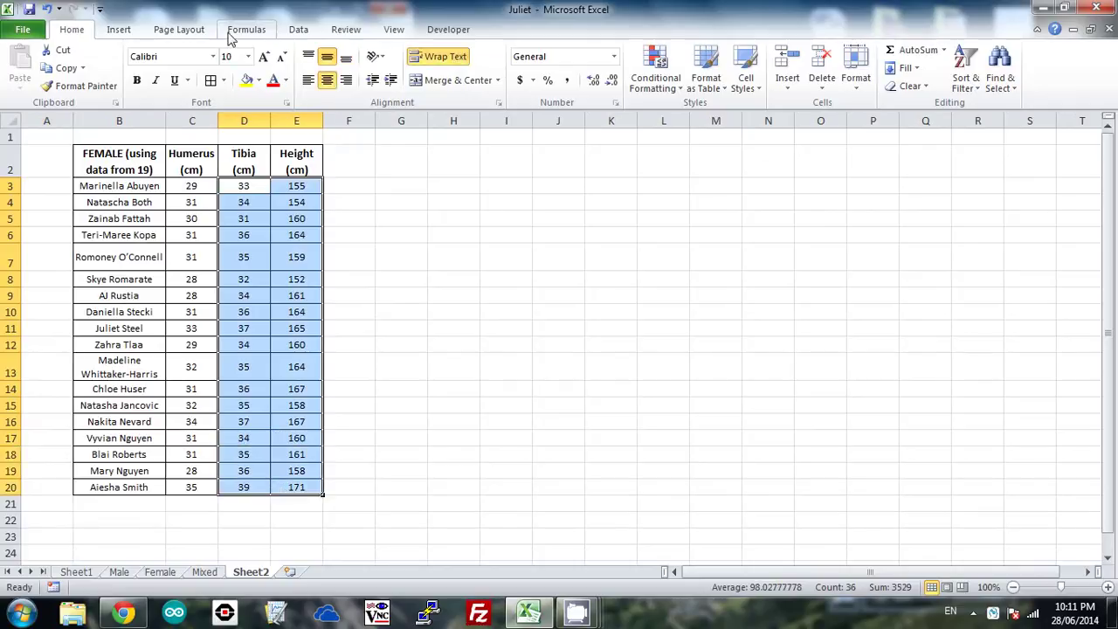
{"action": "left_click", "coordinate": [105, 30]}
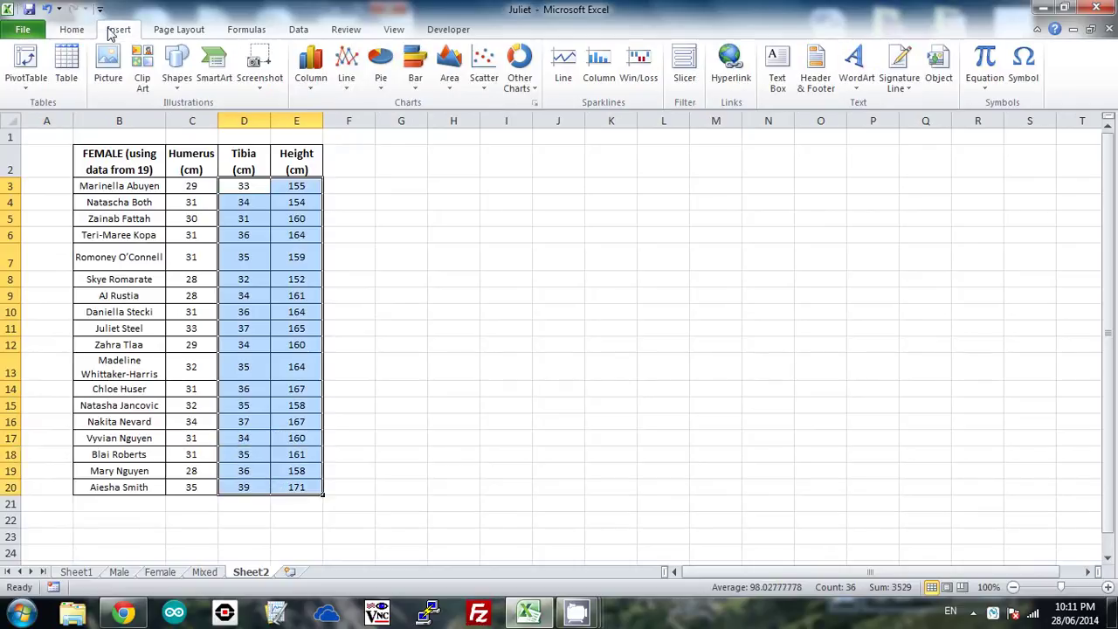
{"action": "left_click", "coordinate": [484, 59]}
{"action": "left_click", "coordinate": [490, 136]}
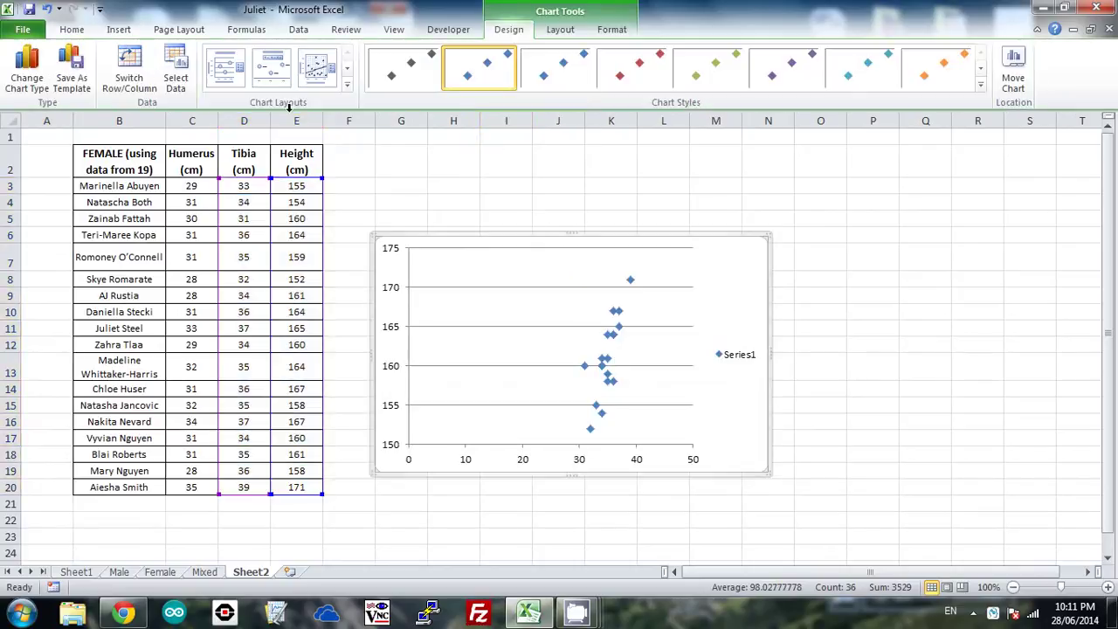
Apply the chart layout with a linear trendline, equation and R² value, and move the equation label beside the chart title.
{"action": "left_click", "coordinate": [347, 72]}
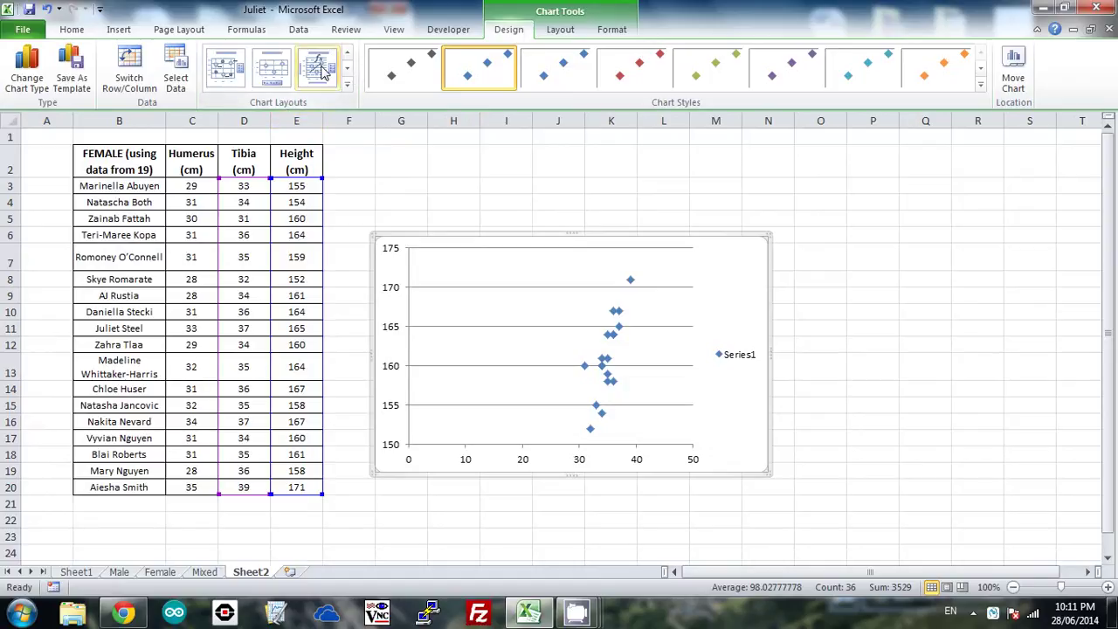
{"action": "left_click", "coordinate": [320, 70]}
{"action": "left_click_drag", "start_coordinate": [563, 312], "coordinate": [712, 262]}
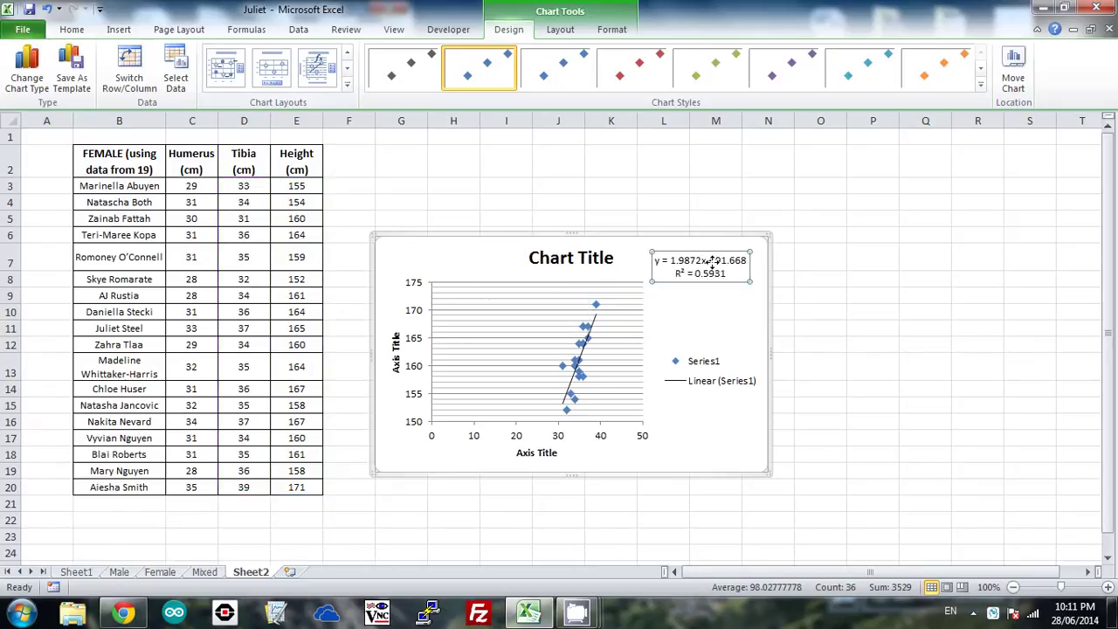
{"action": "left_click", "coordinate": [725, 305]}
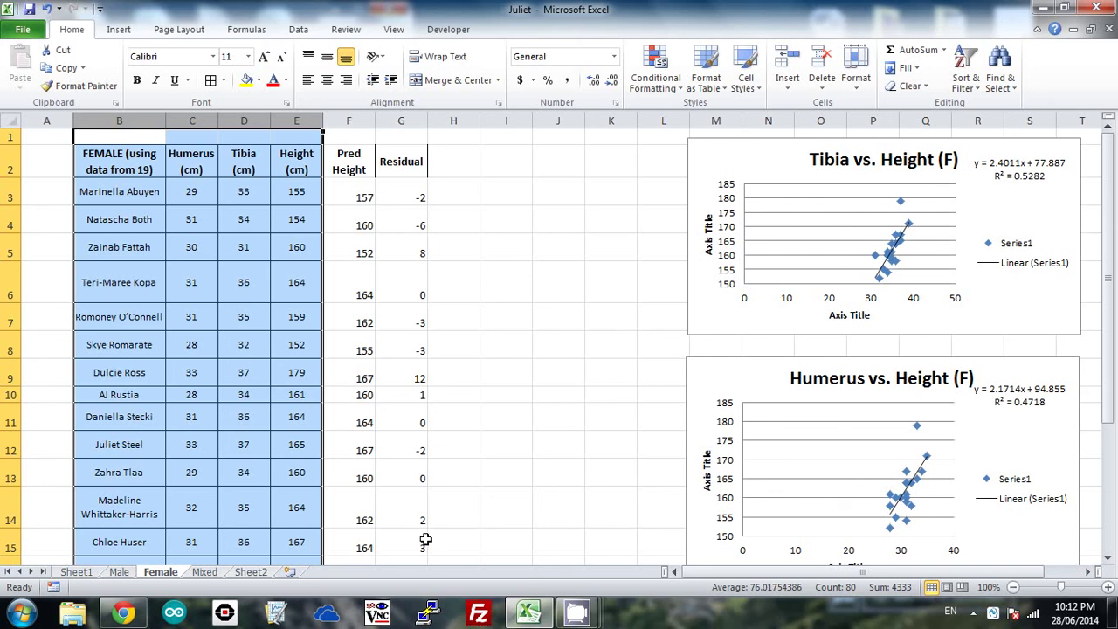
{"action": "left_click", "coordinate": [566, 616]}
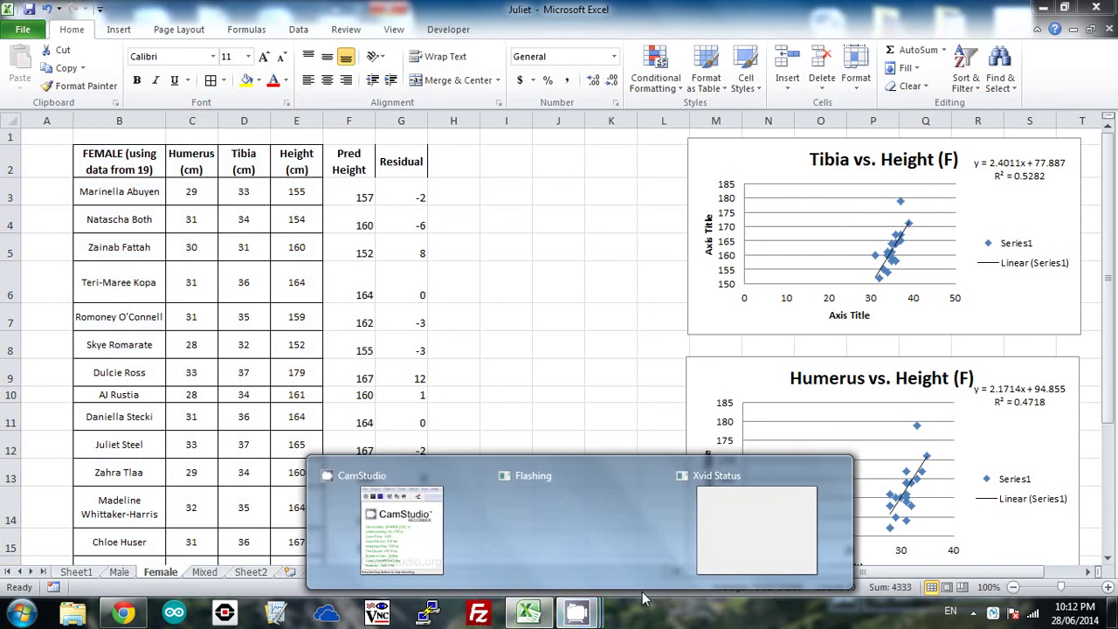